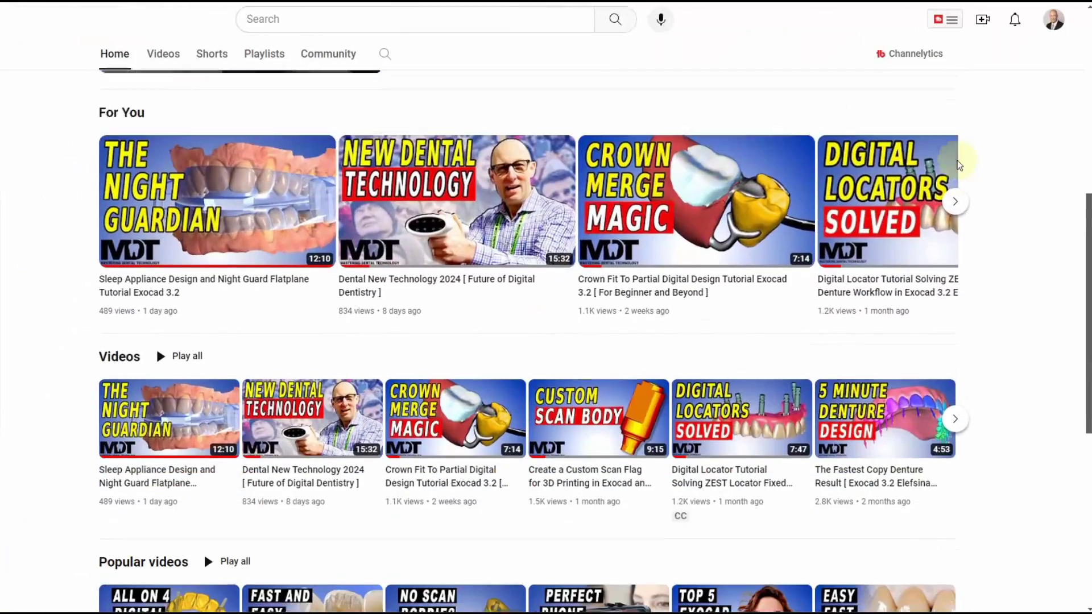
Point out the earlier 'Create a Custom Scan Flag' video on the channel's Videos row.
mouse_move(607, 422)
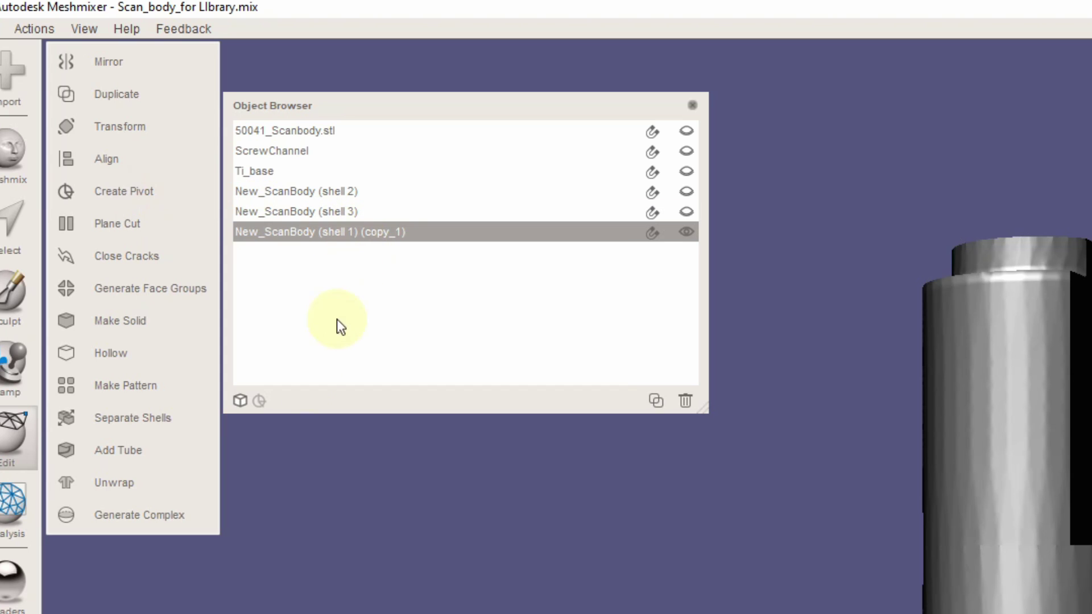
Make Solid on the combined scan body with Solid Accuracy 250 and Mesh Density 250.
click(144, 319)
click(146, 319)
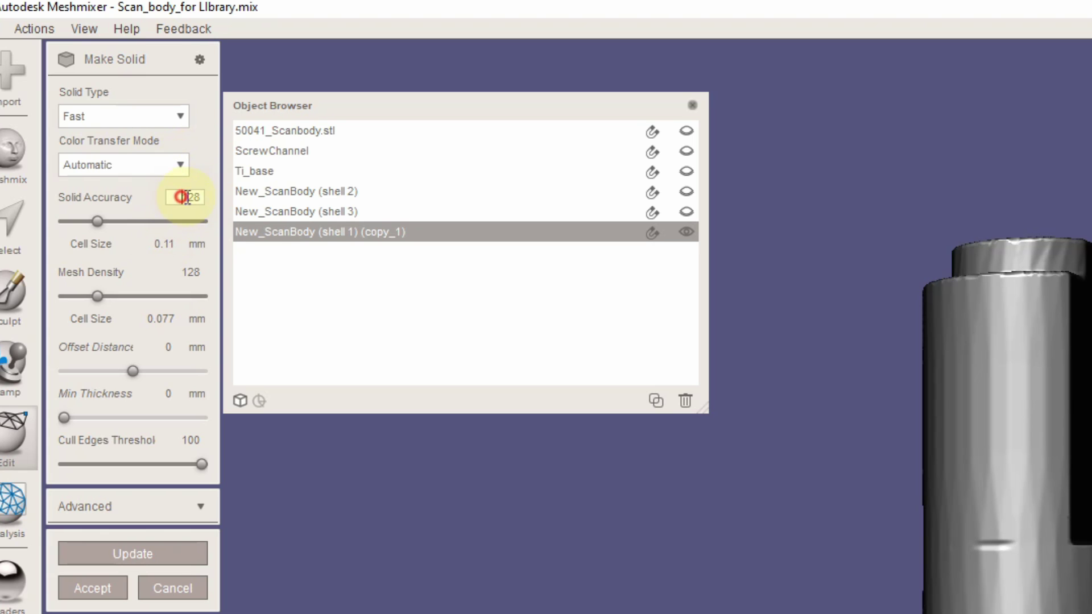
text(250)
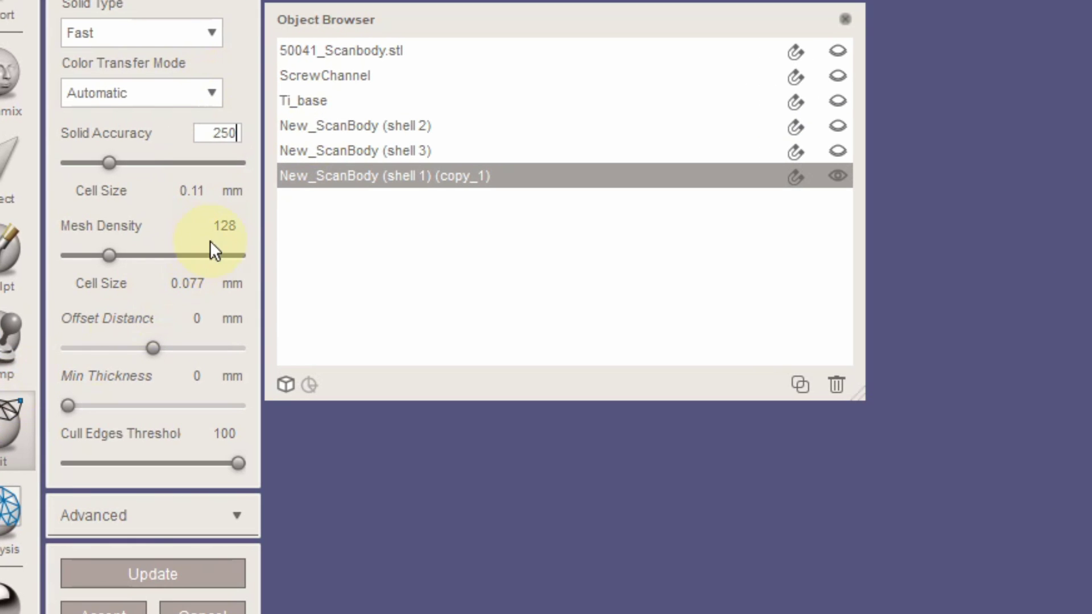
text(250)
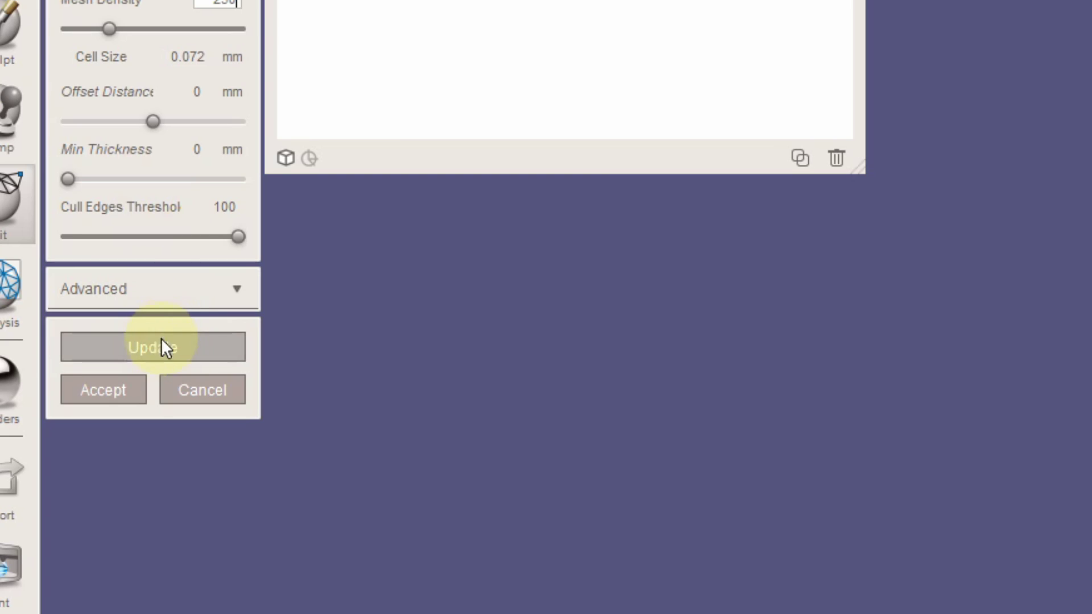
click(153, 347)
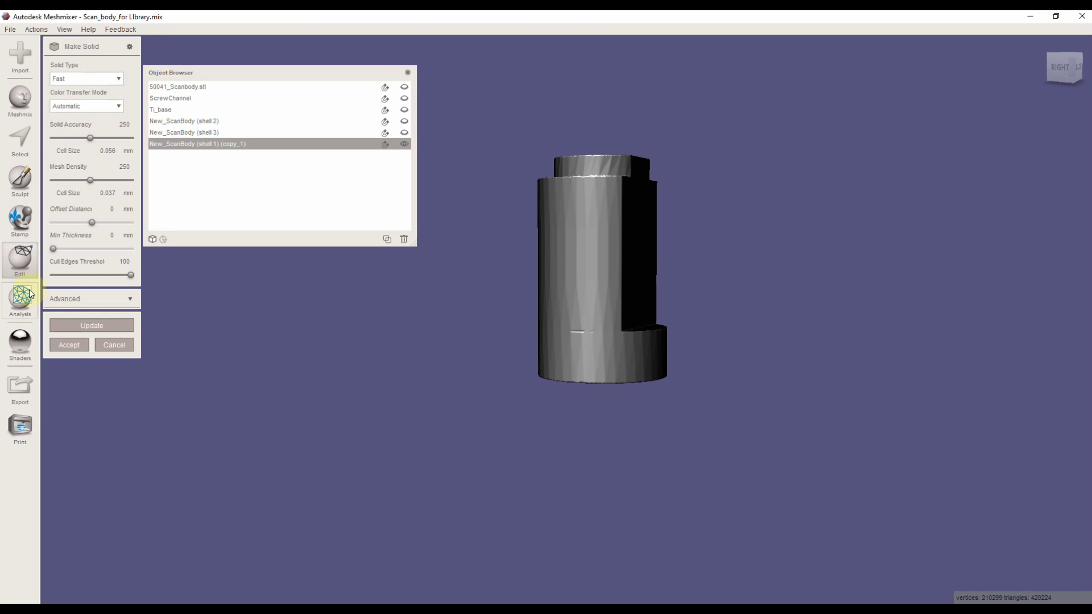
Apply Hollow to the solid scan body using a 0.1 mm Offset Distance.
click(103, 390)
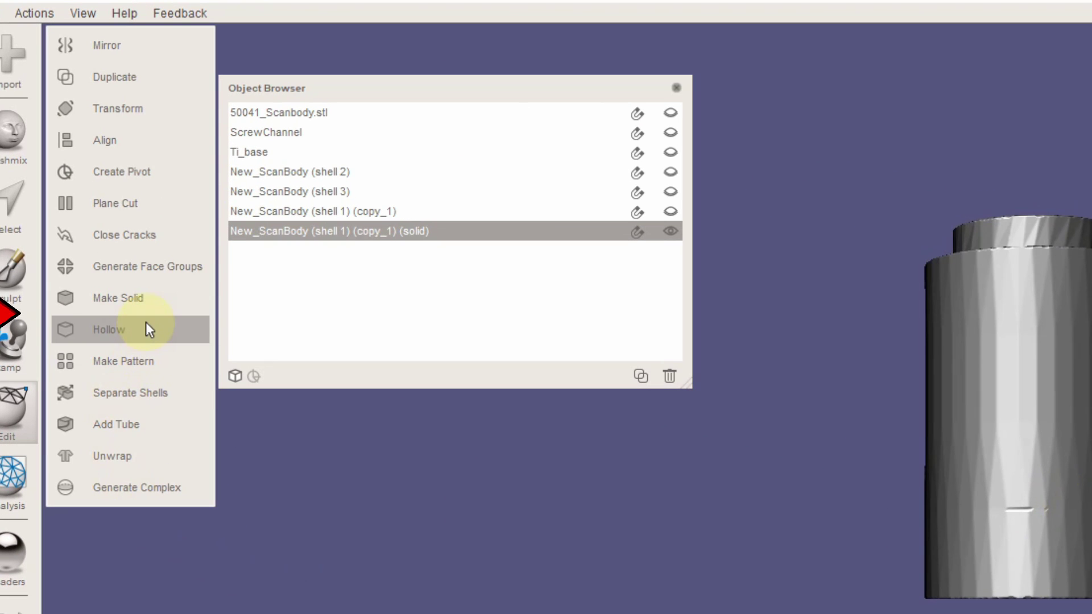
click(147, 324)
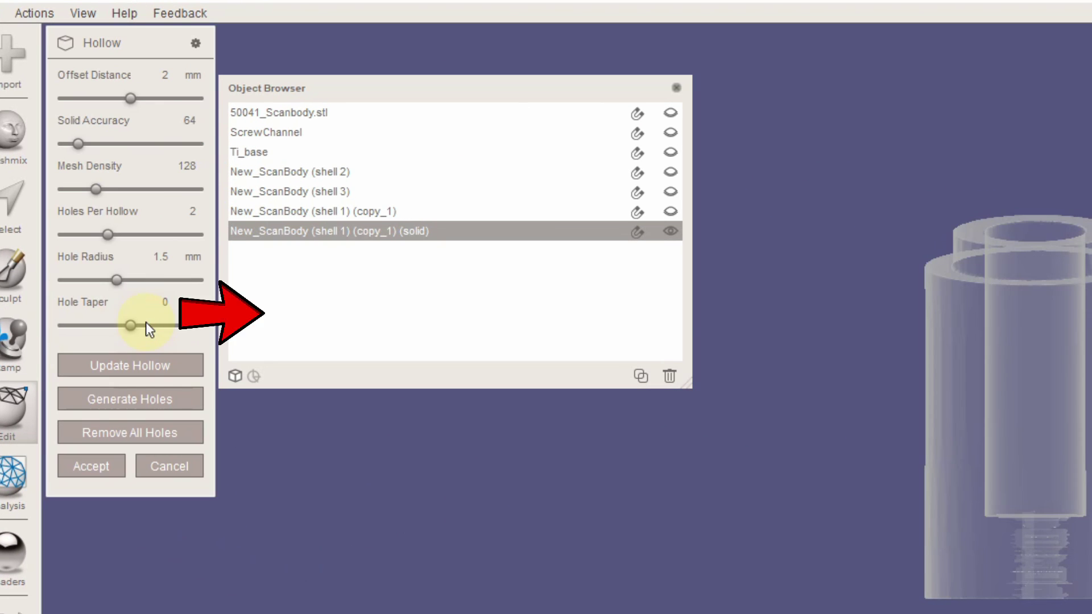
click(168, 77)
text(0.1)
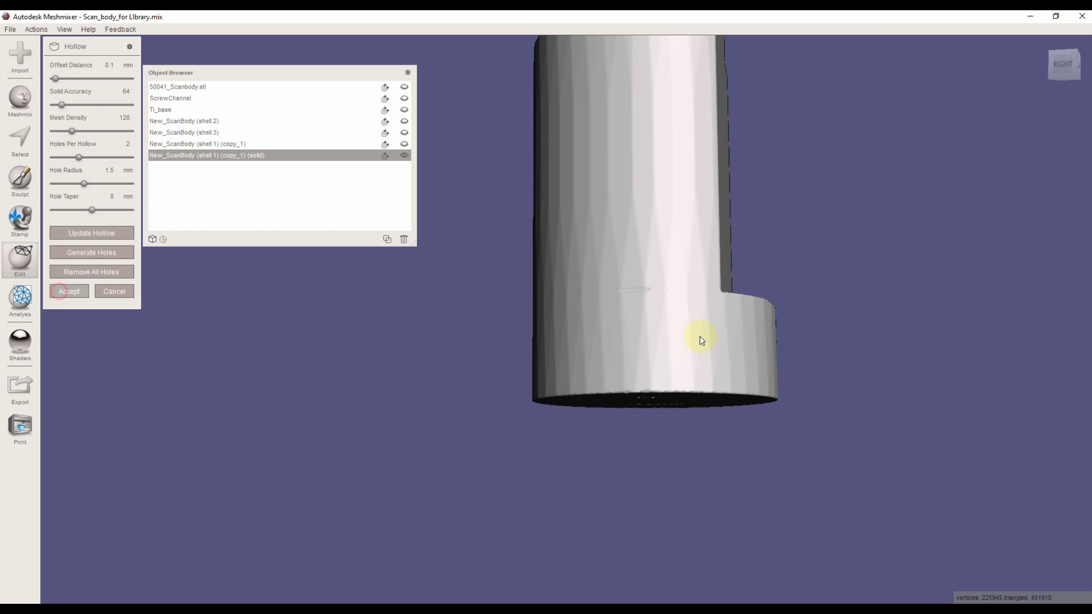
Plane-cut the hollowed body at its base with No Fill, then inspect the opened interior.
right_drag(826, 358, 796, 375)
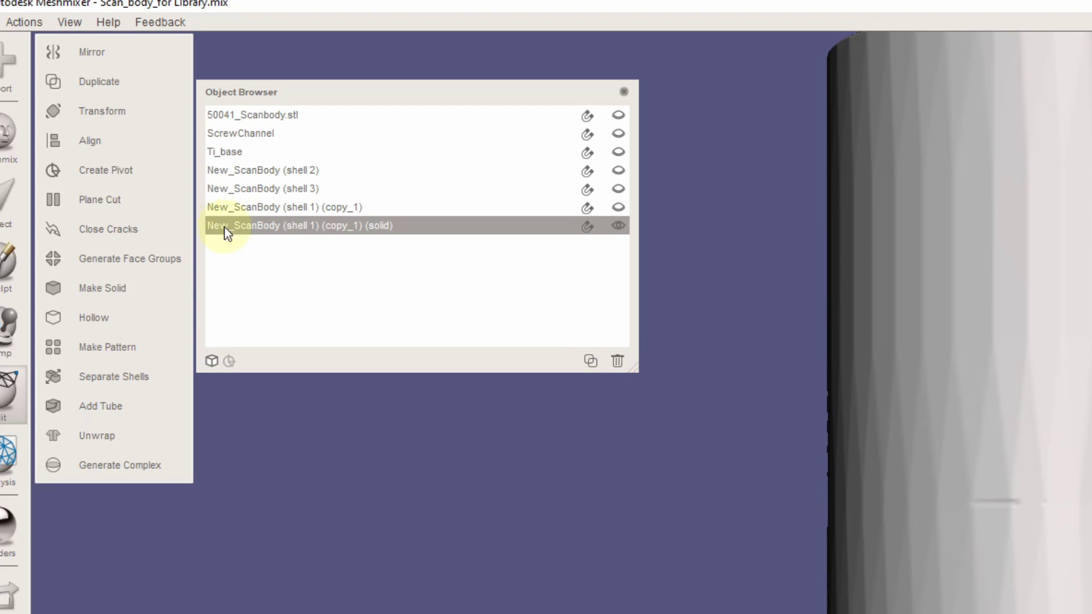
click(153, 201)
drag(1000, 299, 1025, 605)
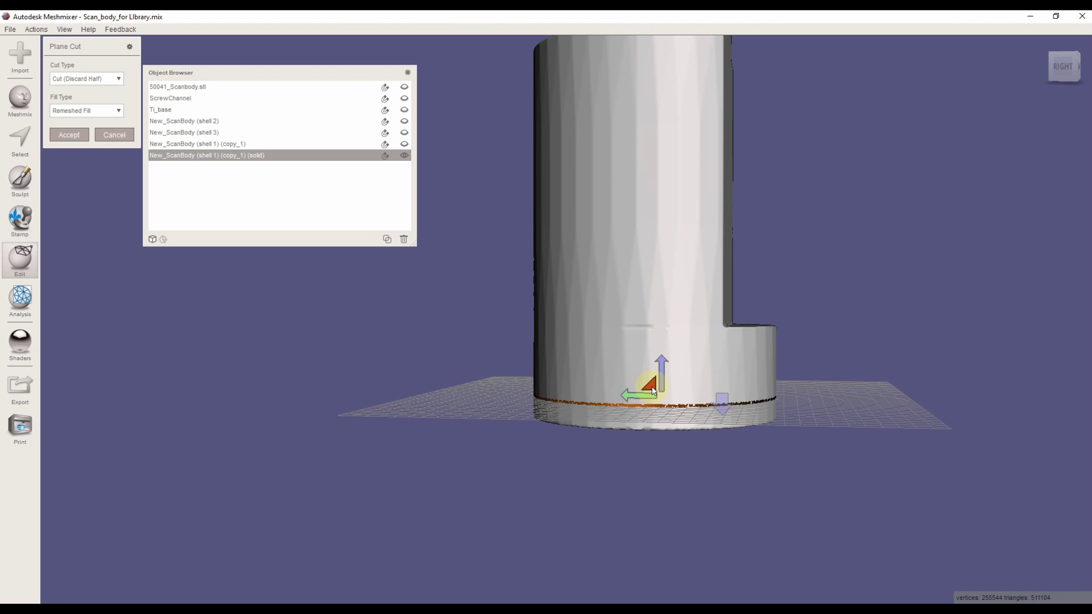
drag(652, 387, 655, 394)
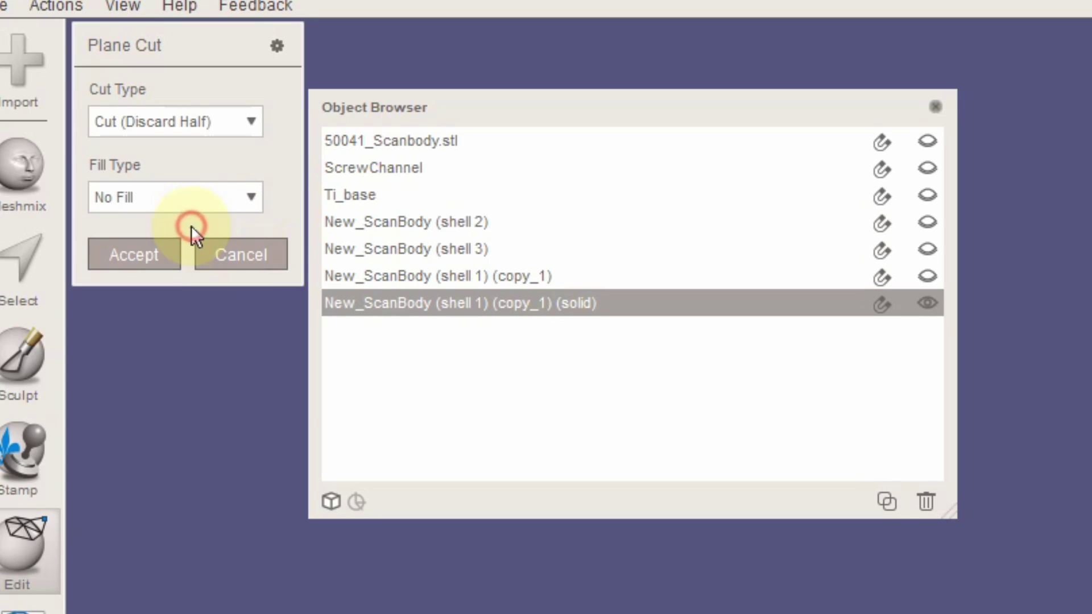
click(156, 258)
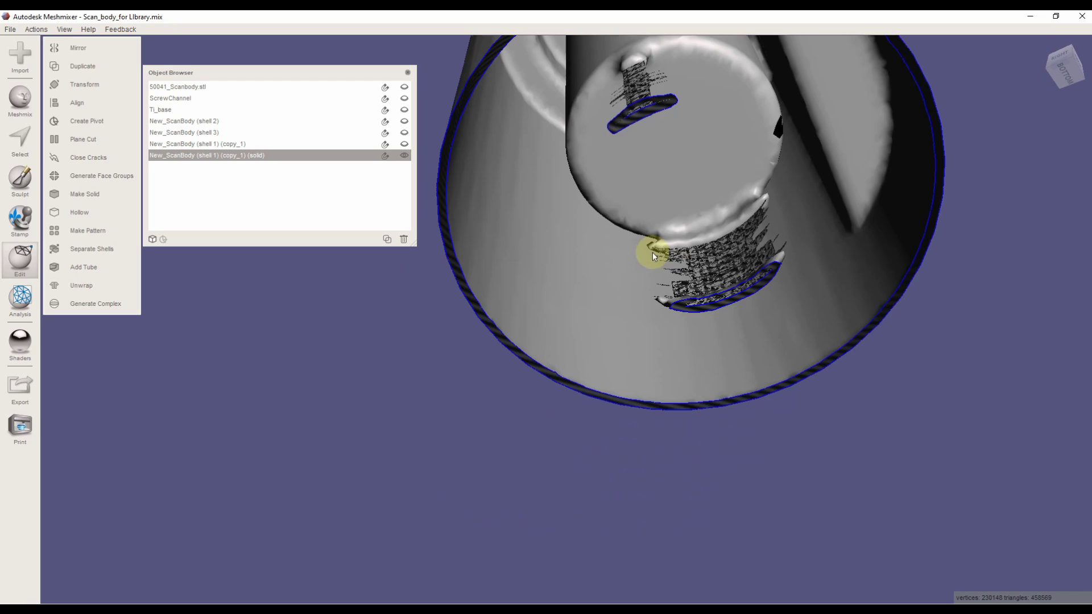
right_drag(694, 206, 691, 218)
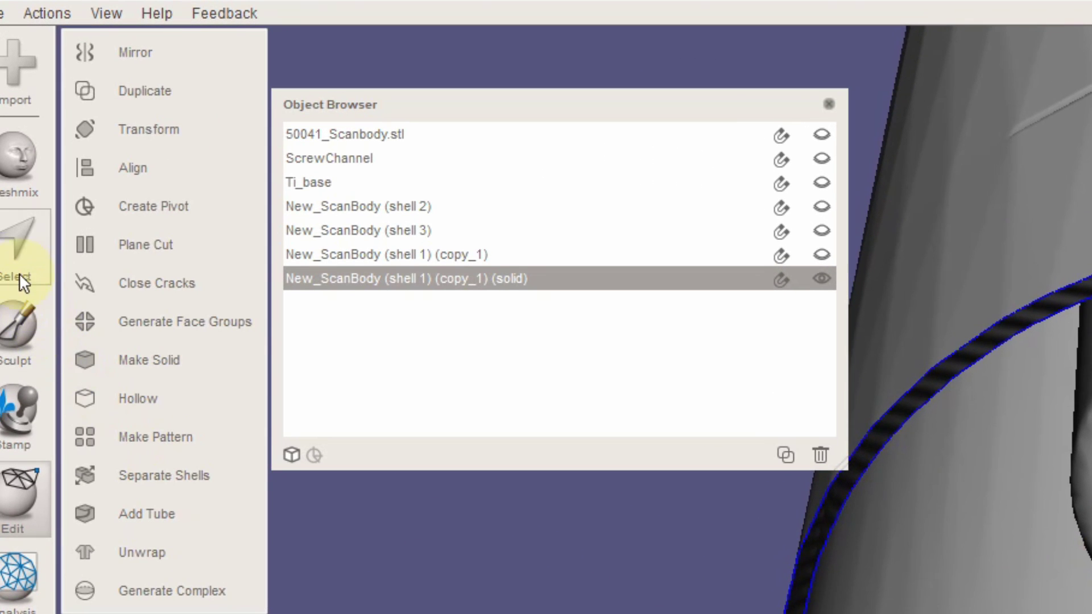
Select and delete the inner surface and the remaining inner-hole patch inside the base.
click(18, 193)
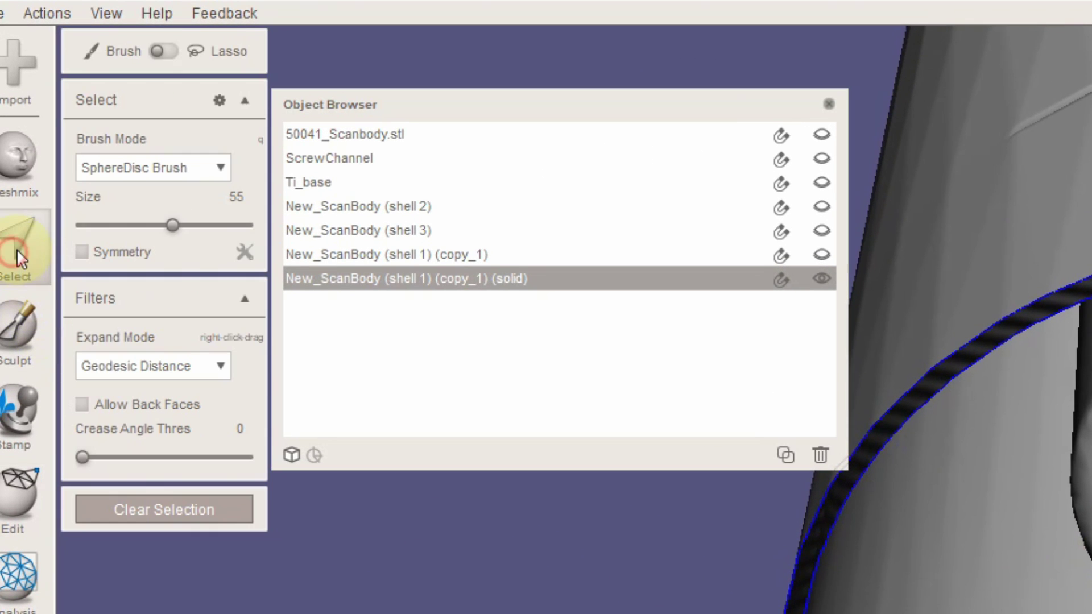
click(168, 168)
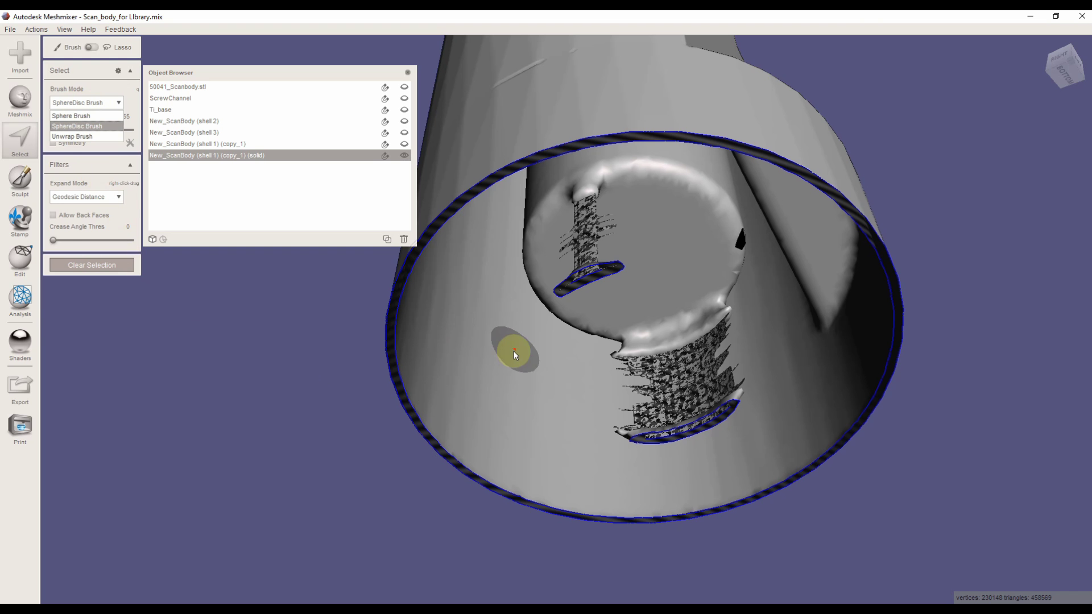
click(513, 350)
double_click(515, 352)
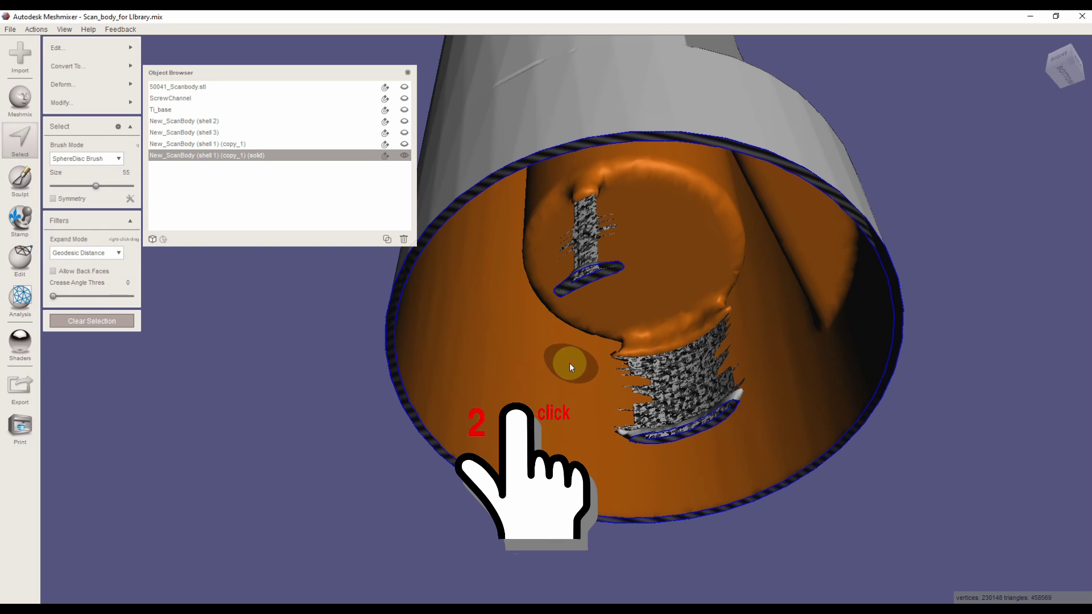
key(Delete)
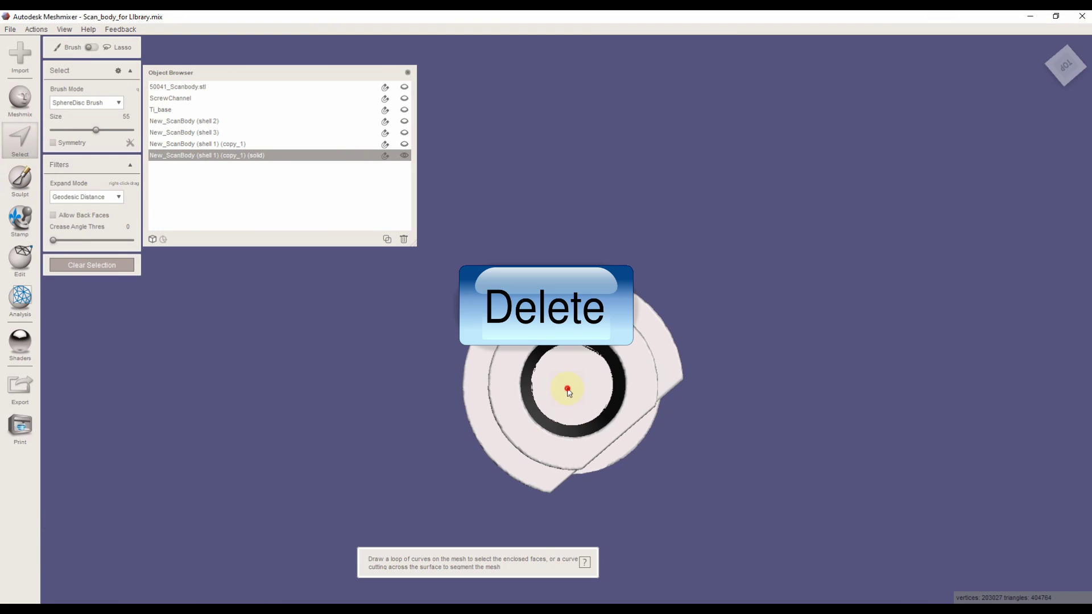
click(566, 386)
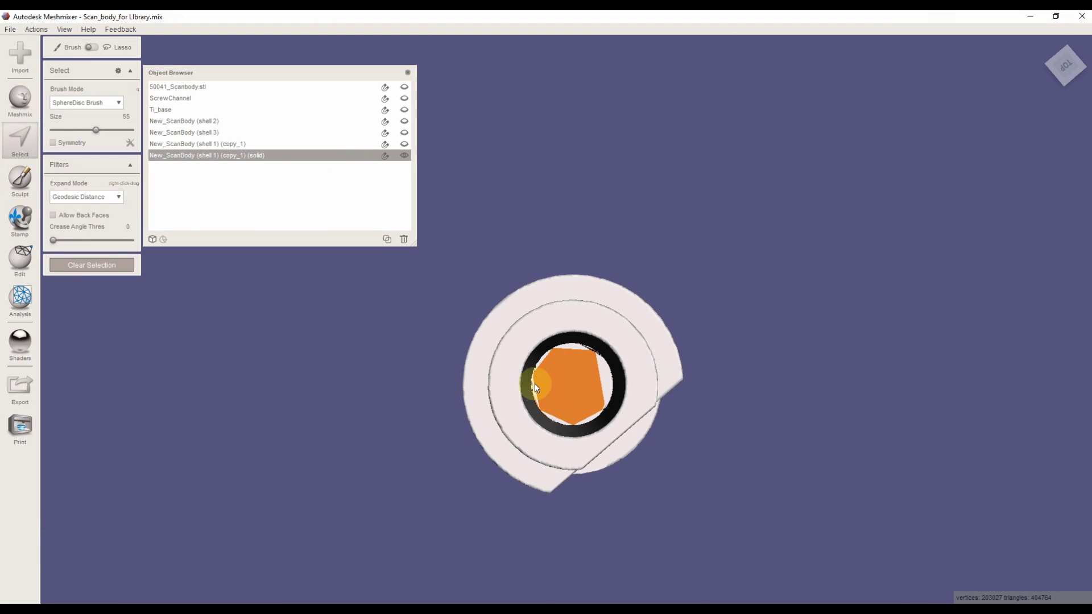
key(Delete)
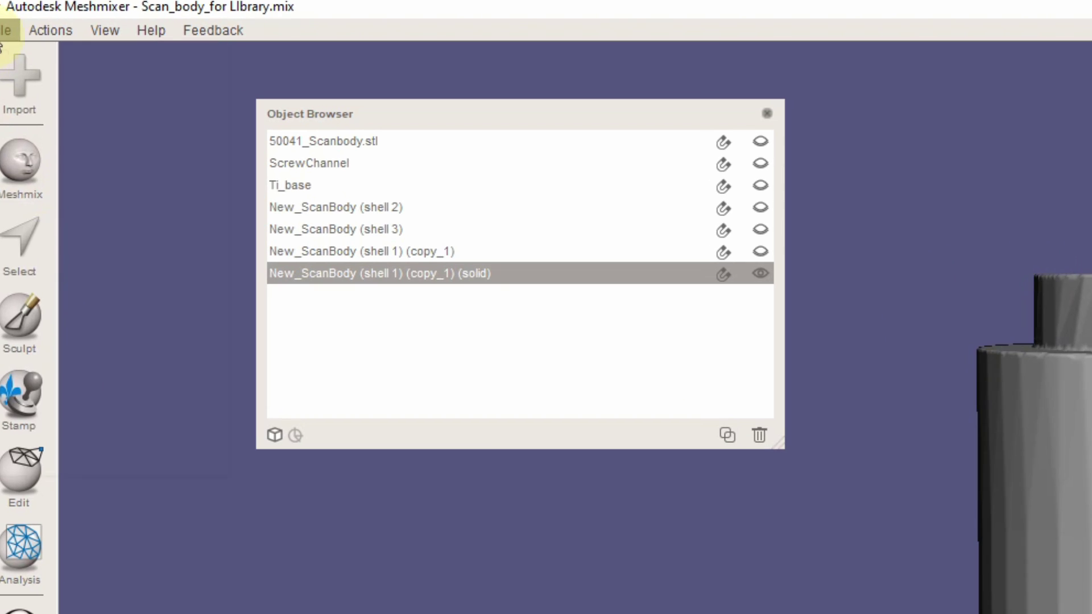
Export the mesh as Scan_Flag_Shell in STL Binary format to Custom Scan body\Part2.
click(12, 28)
click(29, 191)
text(Sca)
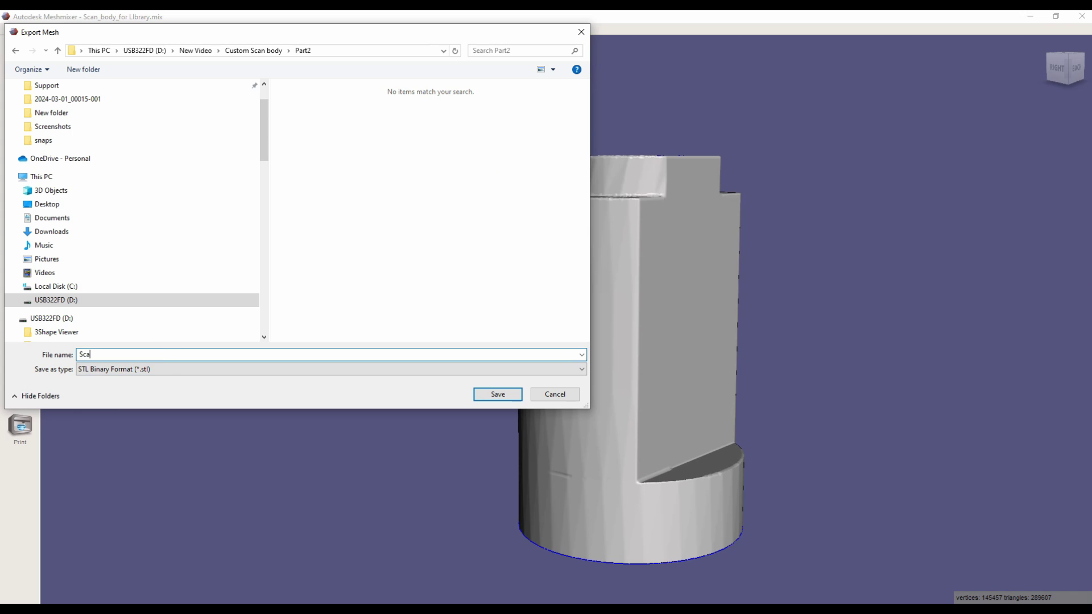
text(n_Flag_Shell)
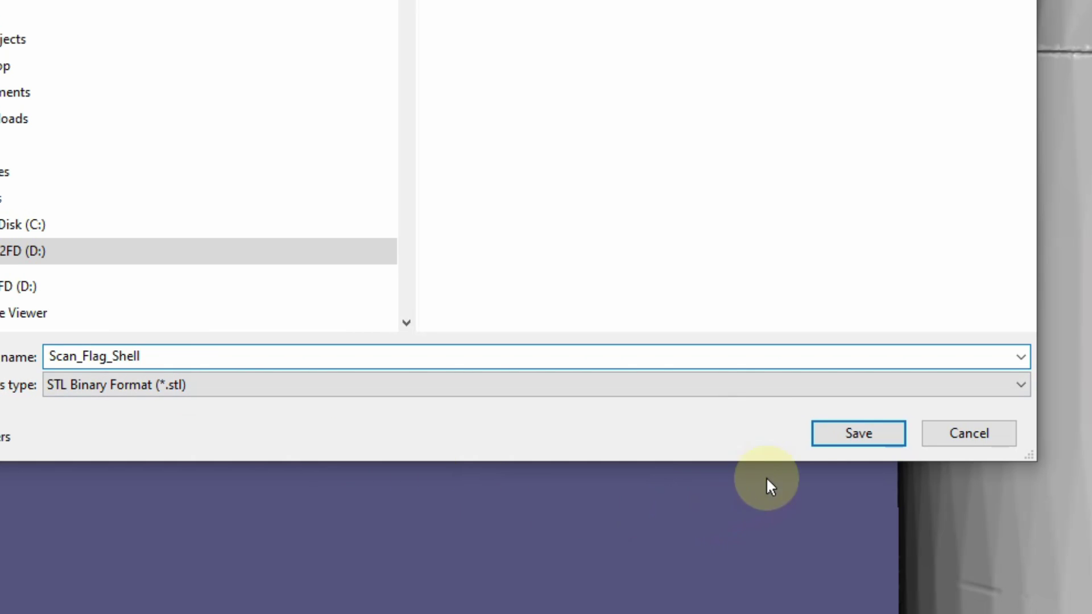
click(858, 435)
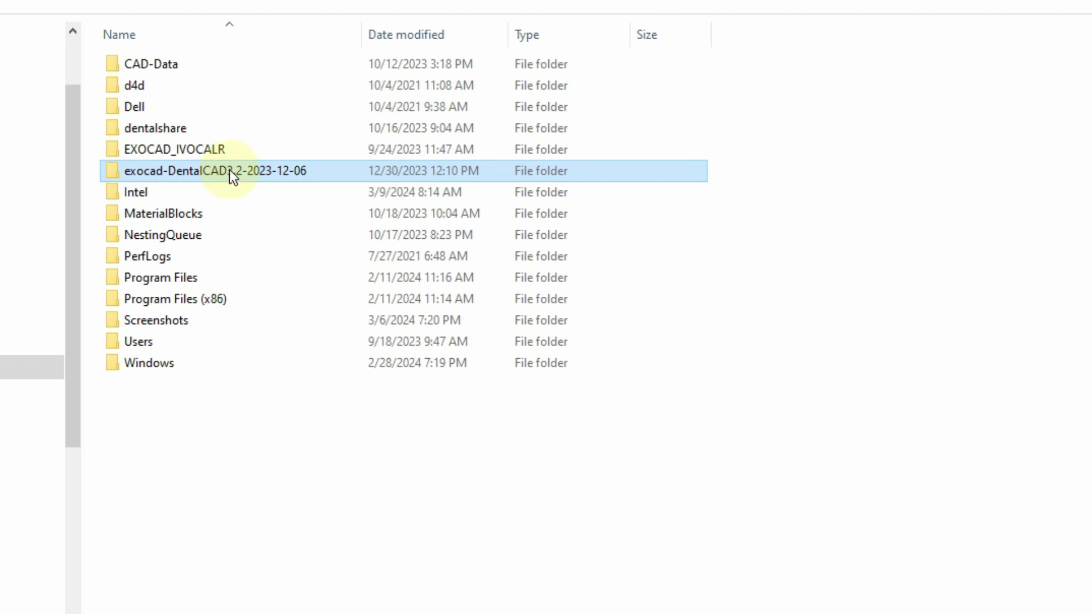
Browse the exocad DentalCADApp library to the implant folder containing DESS_NB_AC_AURUM_BASE_Desktop.
double_click(227, 171)
double_click(183, 86)
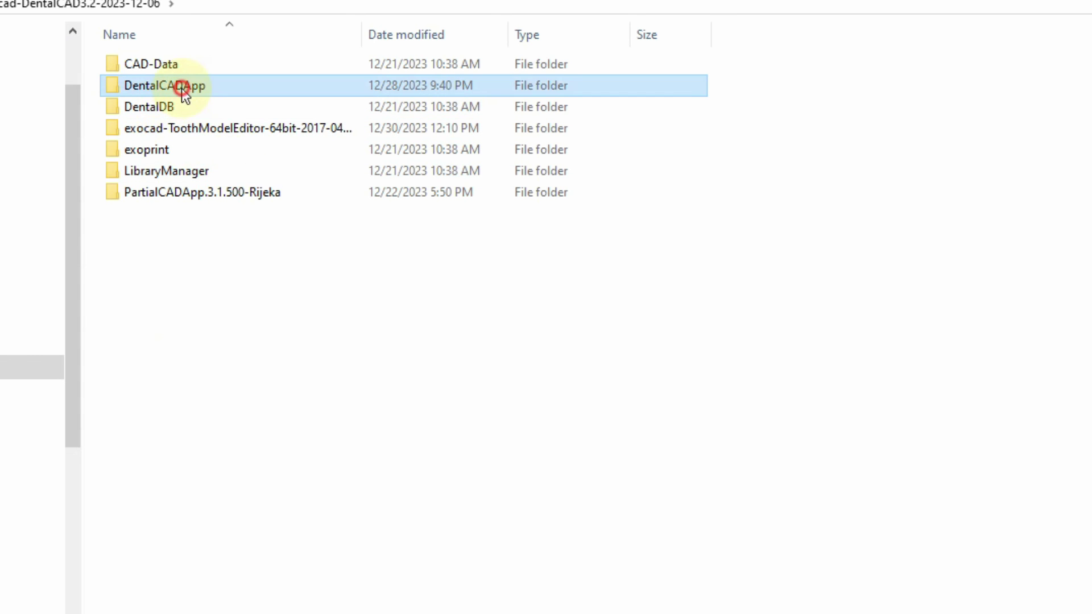
double_click(155, 170)
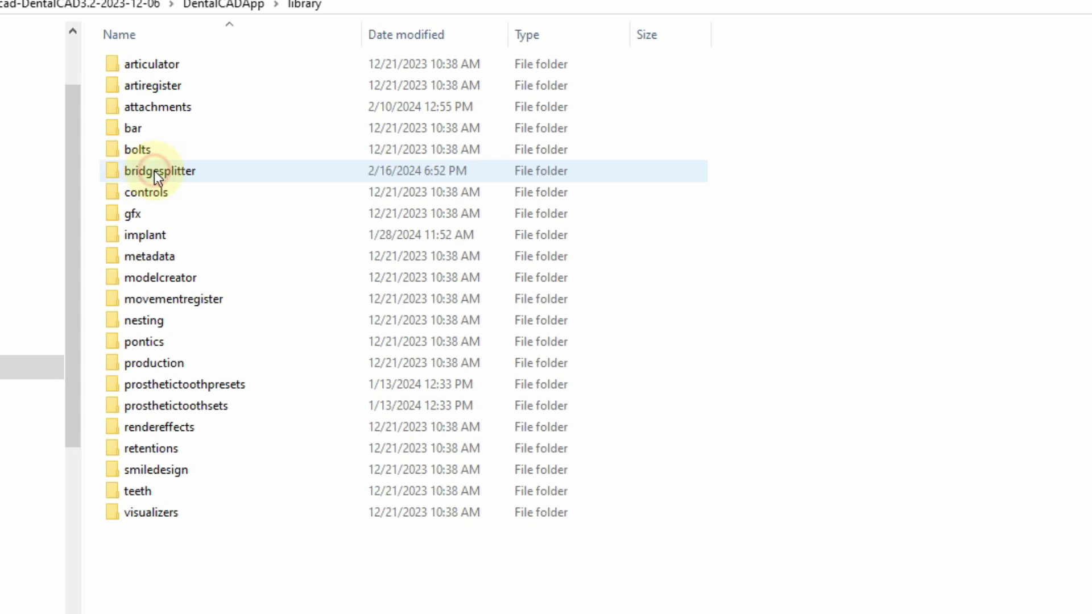
double_click(165, 237)
scroll(375, 464, down, 10)
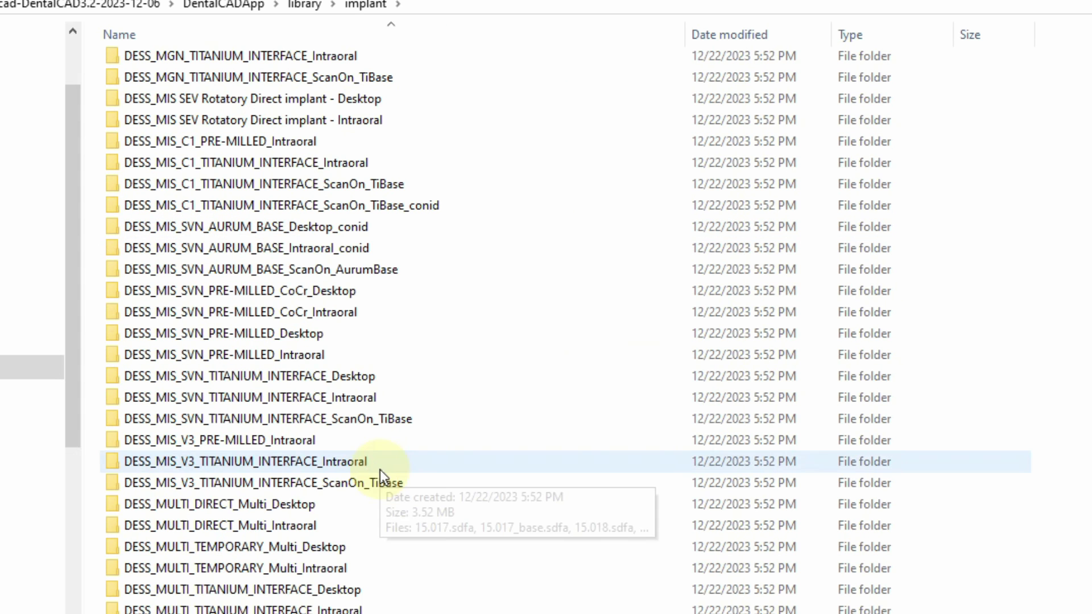
scroll(255, 395, down, 5)
double_click(255, 394)
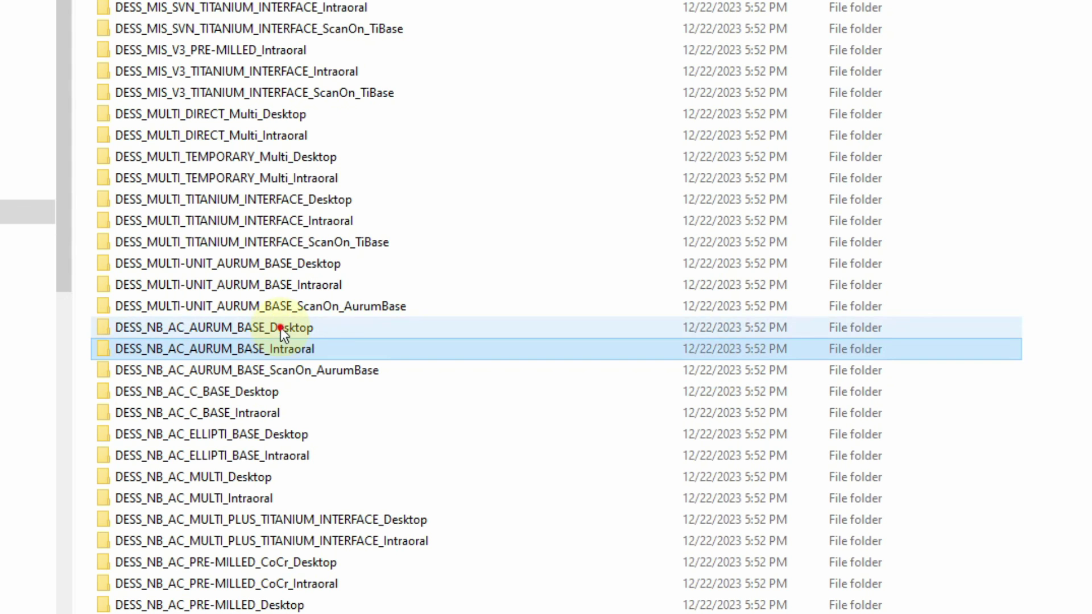
Duplicate DESS_NB_AC_AURUM_BASE_Desktop and rename the copy 01_Custom_Scan_Flag_Nobel_Active.
click(283, 327)
right_click(285, 326)
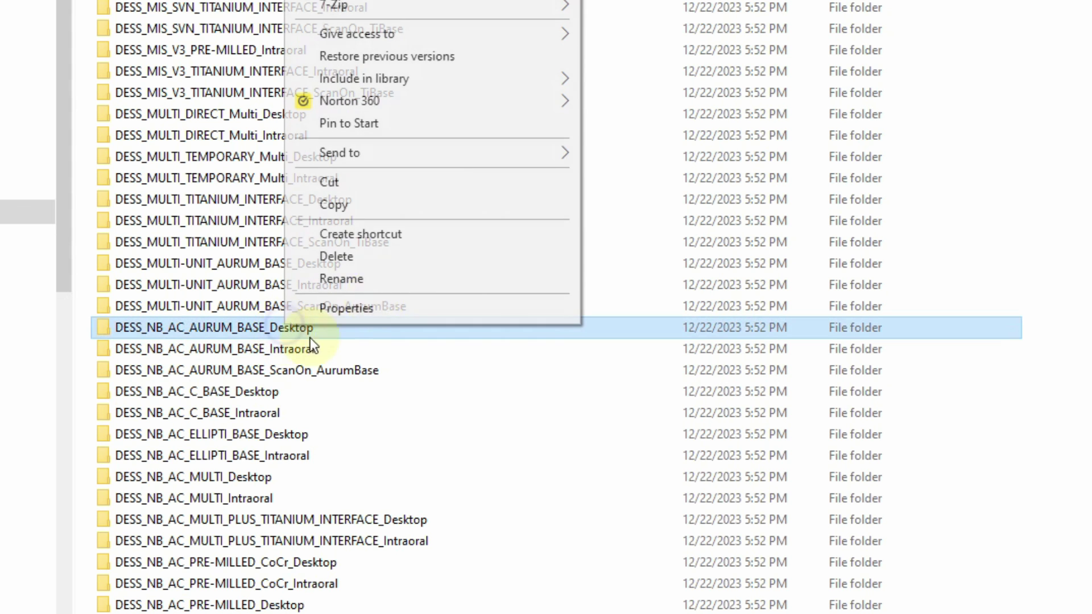
click(421, 205)
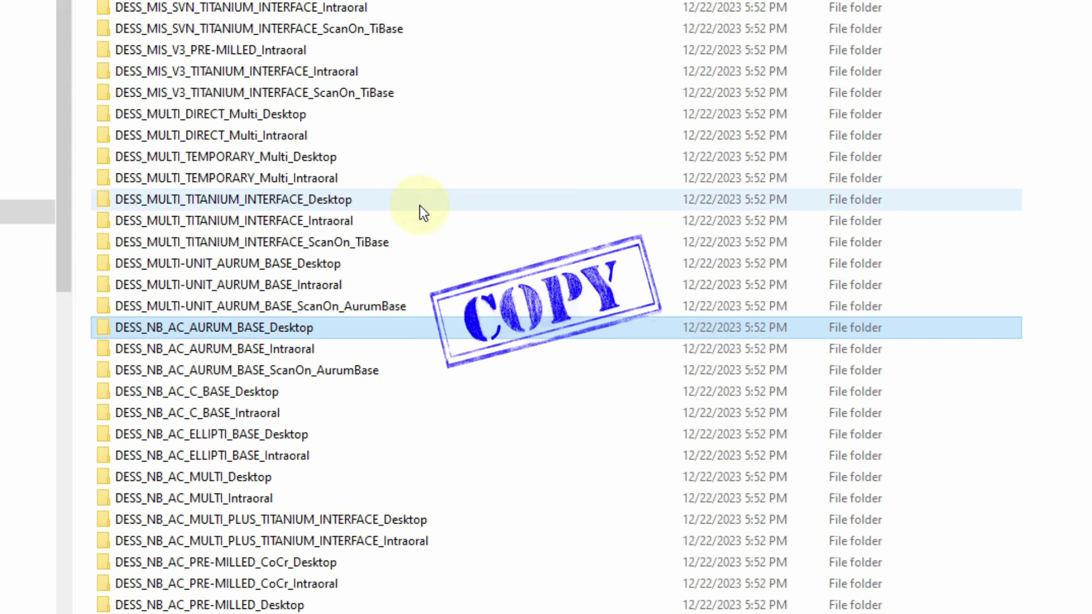
key(ctrl+v)
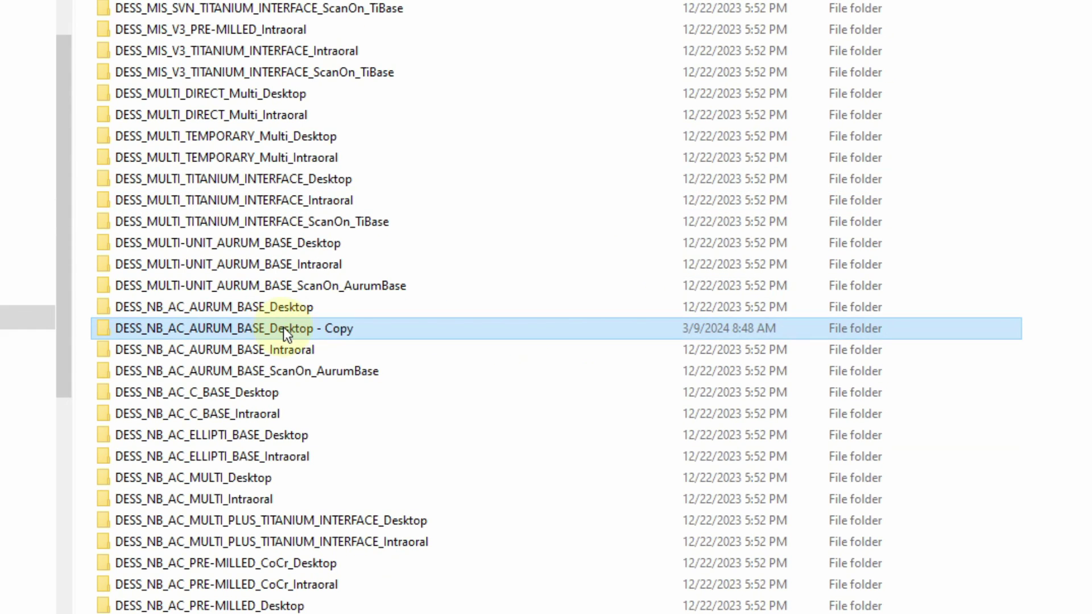
right_click(339, 326)
click(454, 546)
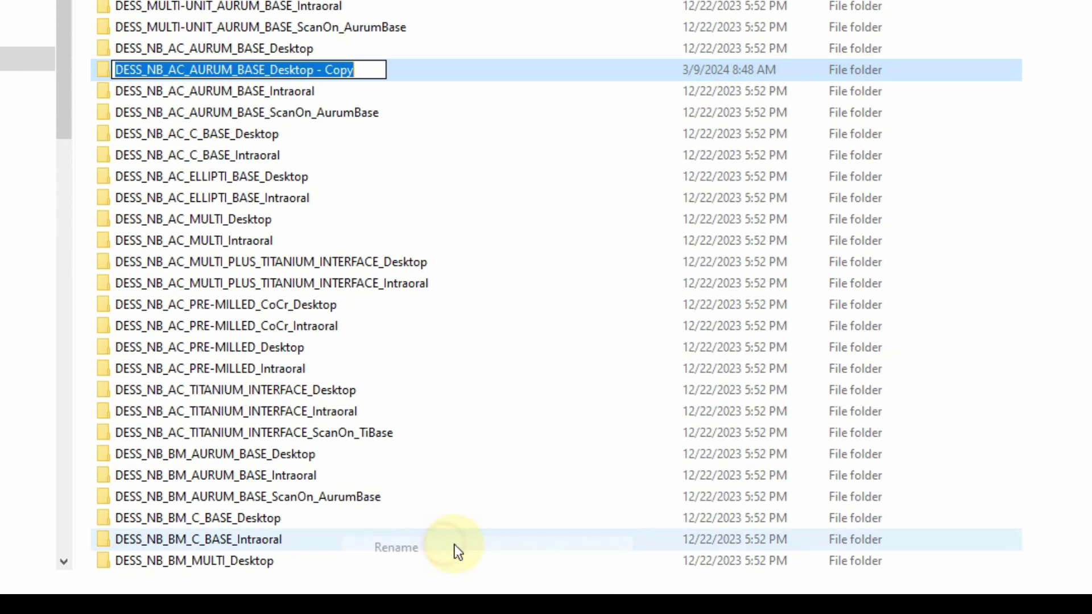
key(BackSpace)
text(01_Custom_Scan_Flag_Nobel_Acti)
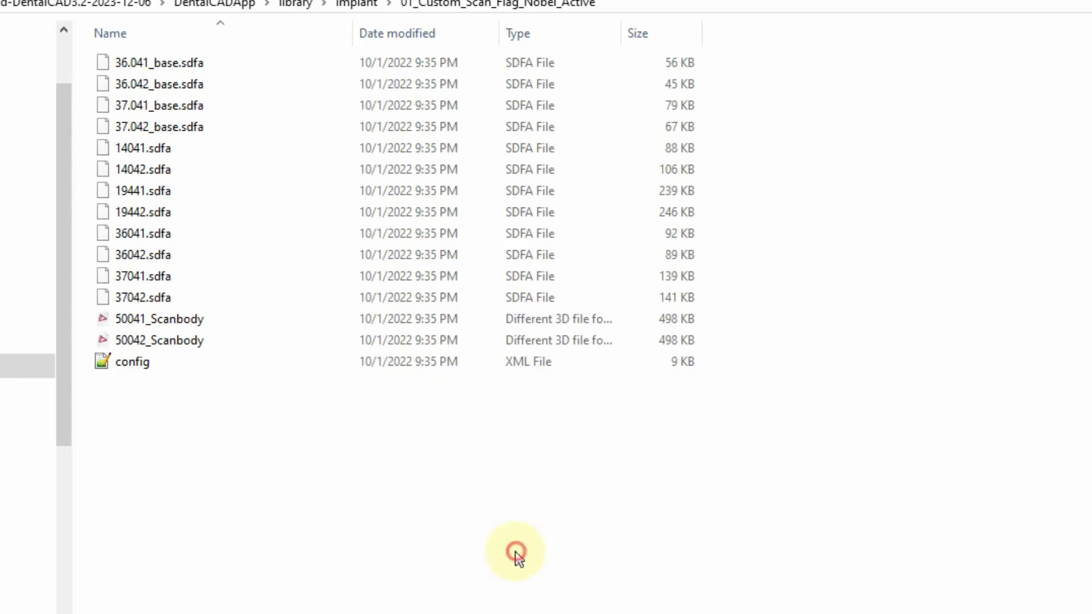
Paste Scan_Flag_Shell into the new folder and delete the 50041 and 50042 Scanbody files.
key(ctrl+v)
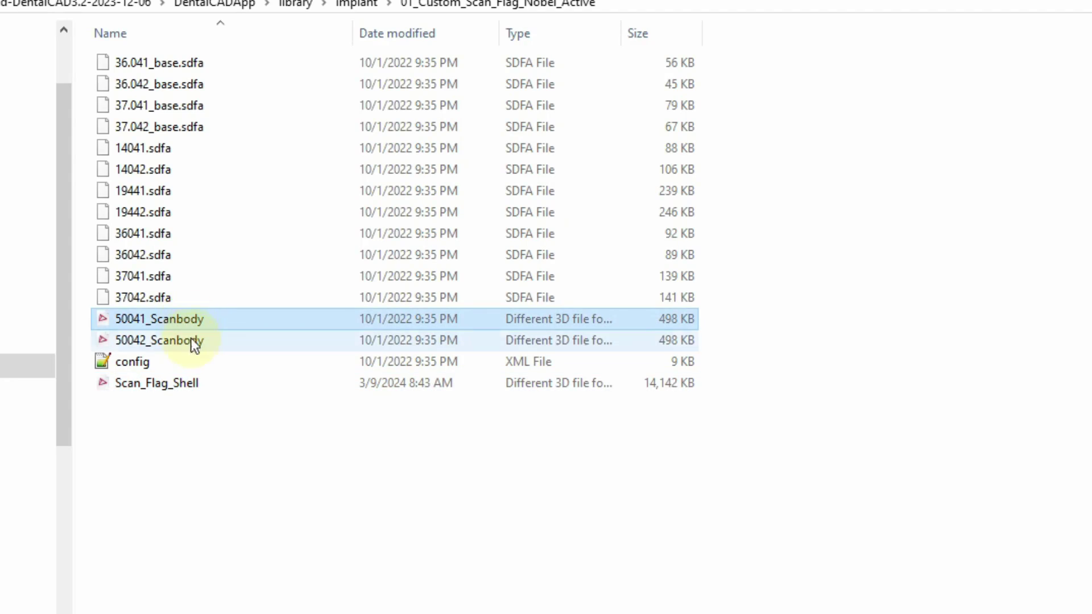
ctrl+click(191, 341)
key(Delete)
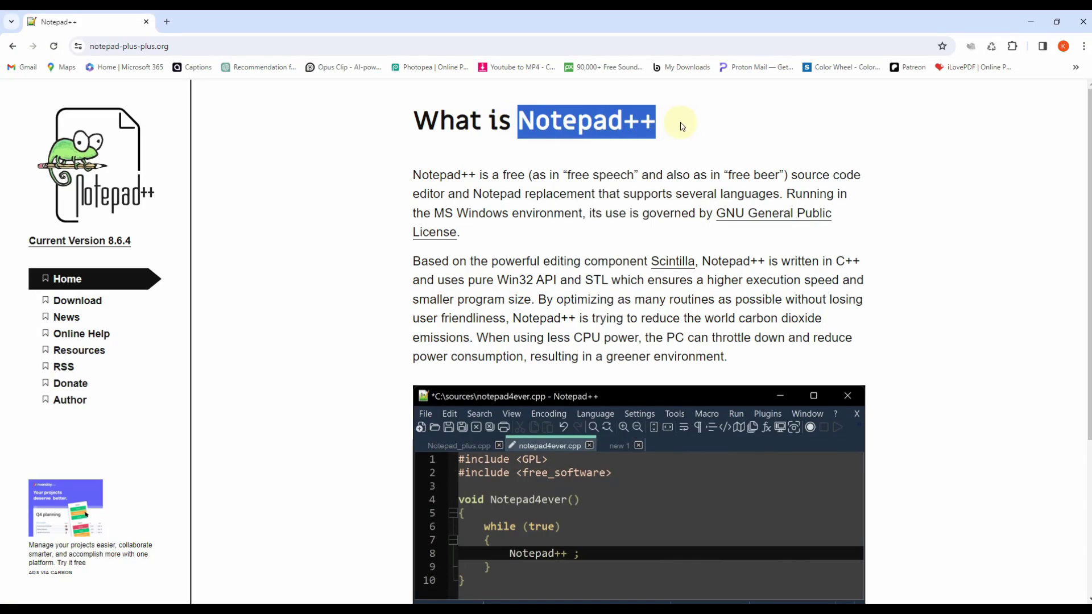
Go to the Download page on notepad-plus-plus.org.
click(82, 305)
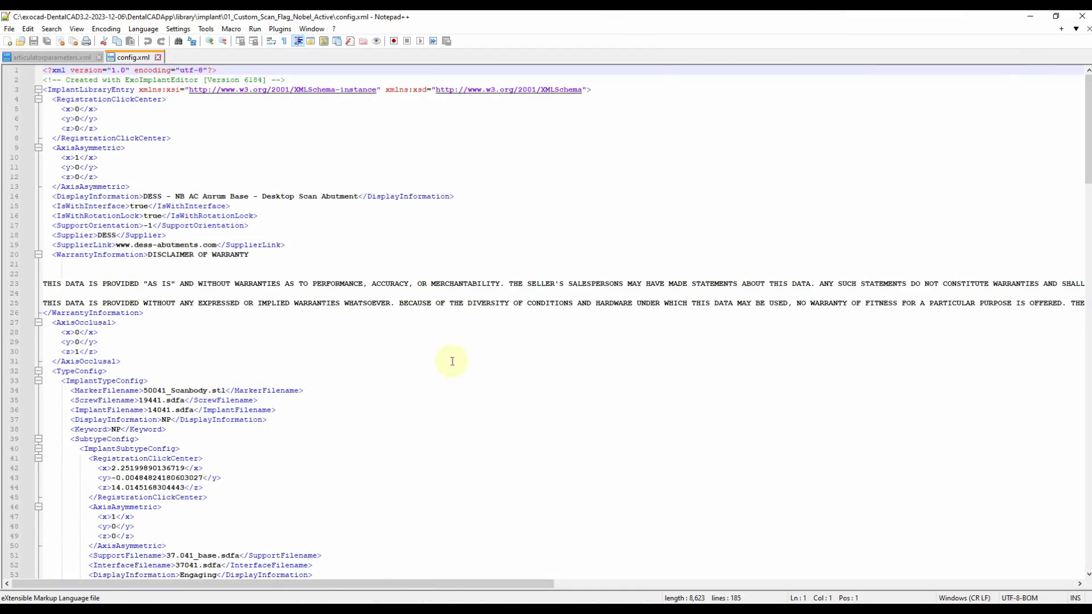
Change the config.xml display name to 'Custom Scan Flag Nobel Active' and locate the MarkerFilename entry.
click(358, 197)
text(Custom Scan Flag Nobel Ac)
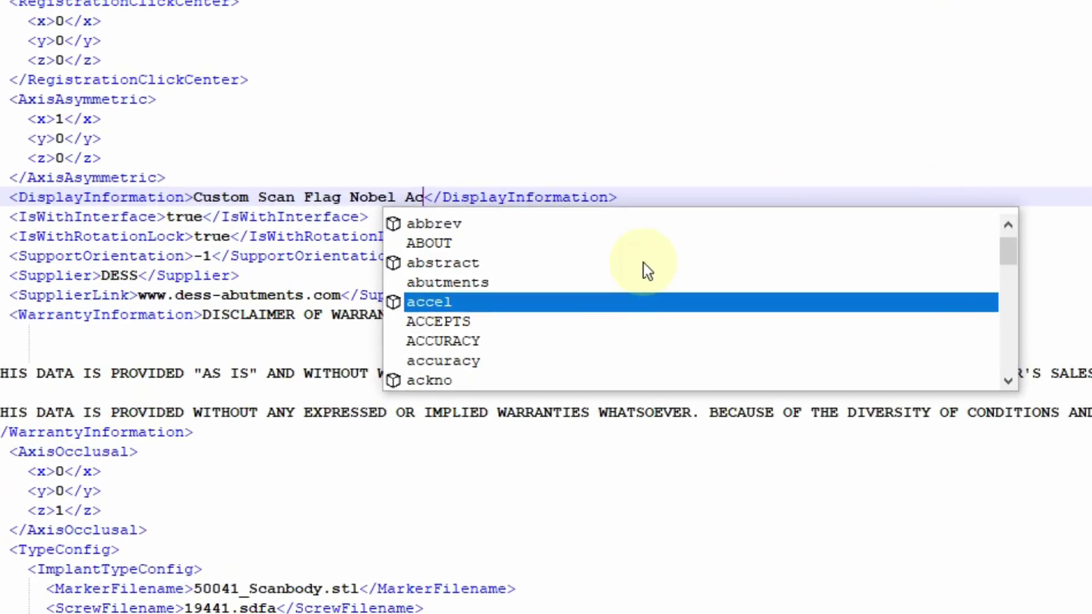
text(tive)
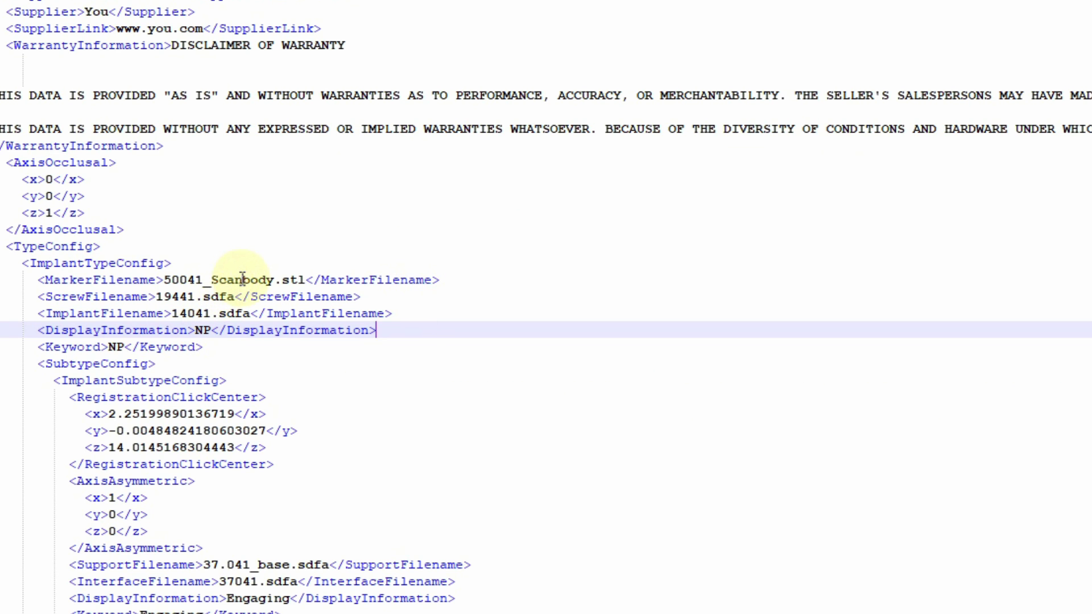
click(241, 279)
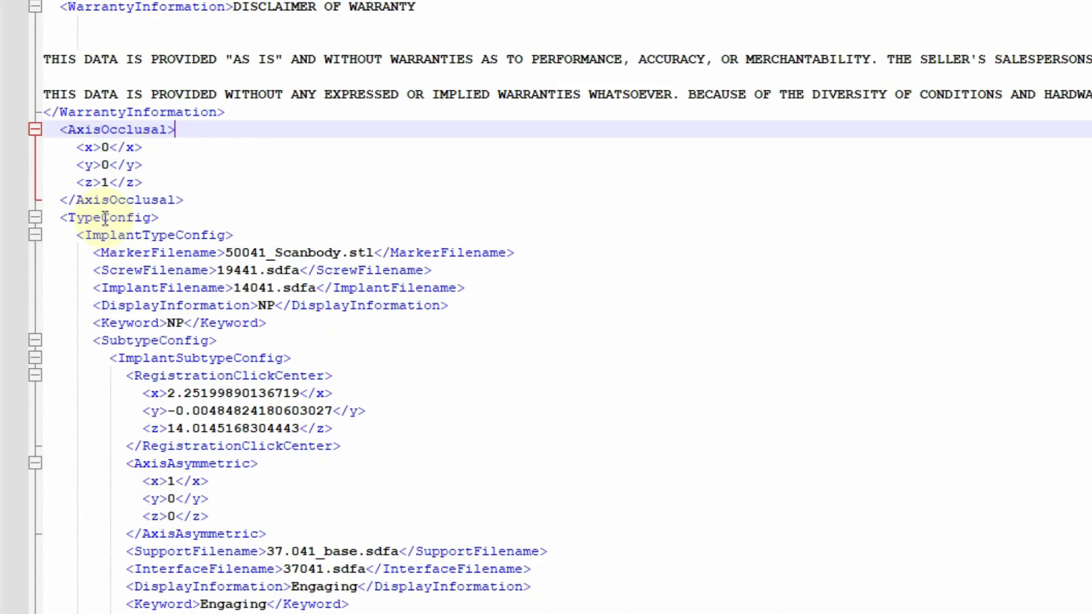
Check where the TypeConfig section and the first ImplantTypeConfig start and end.
click(102, 215)
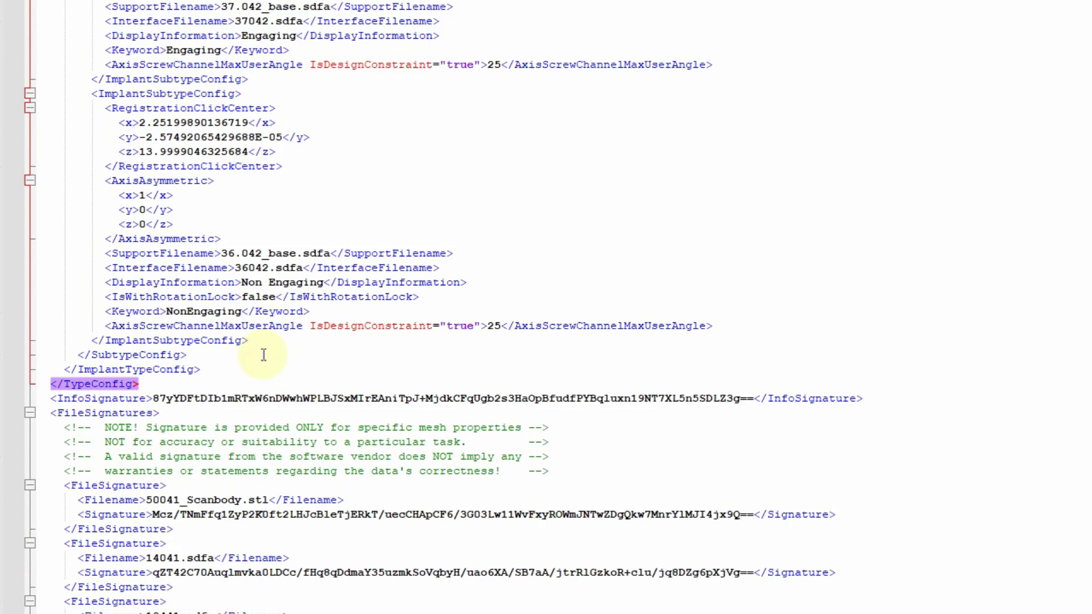
scroll(263, 355, up, 20)
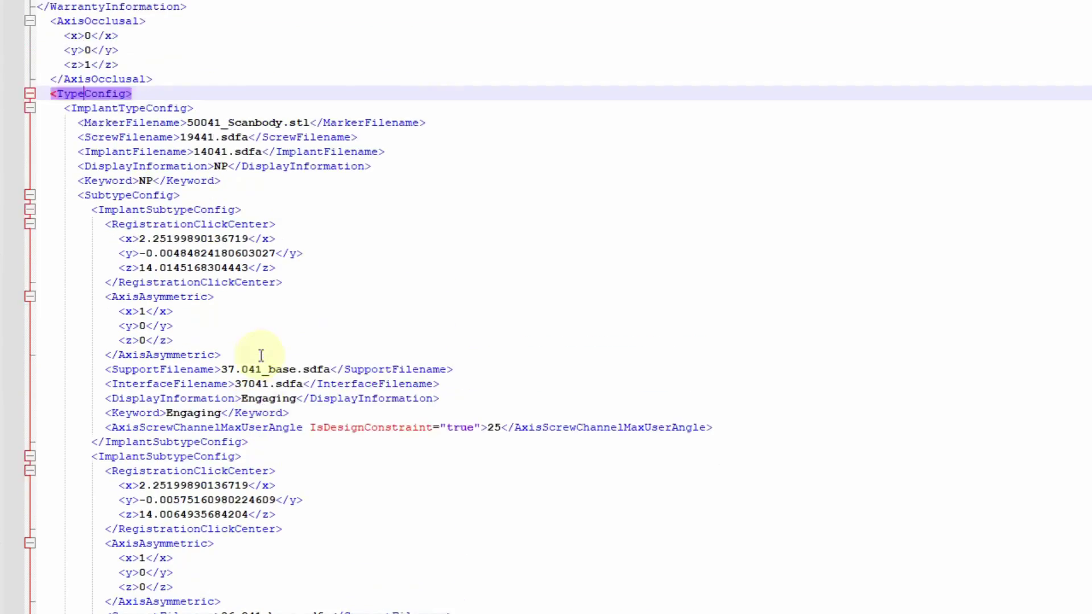
click(128, 195)
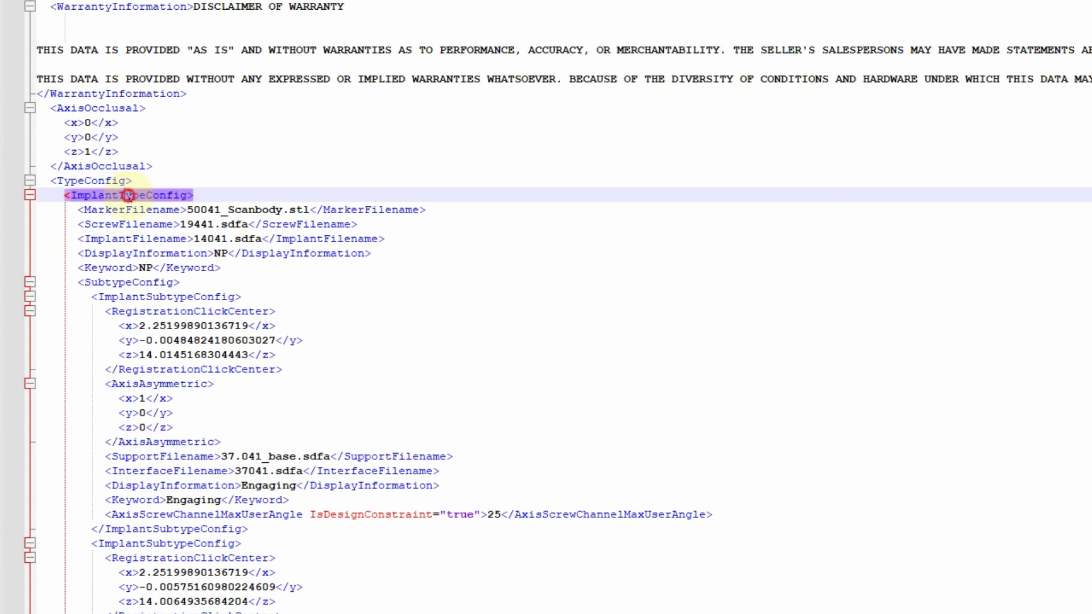
scroll(353, 273, down, 10)
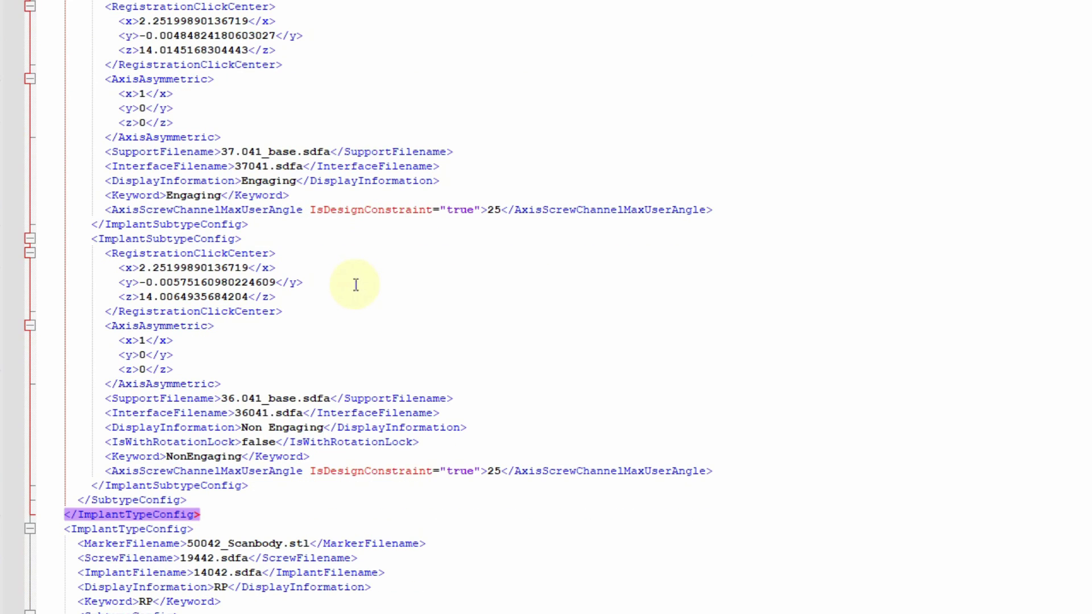
Delete the RP implant type block and the file signature entries from config.xml, keeping only NP.
scroll(355, 284, down, 2)
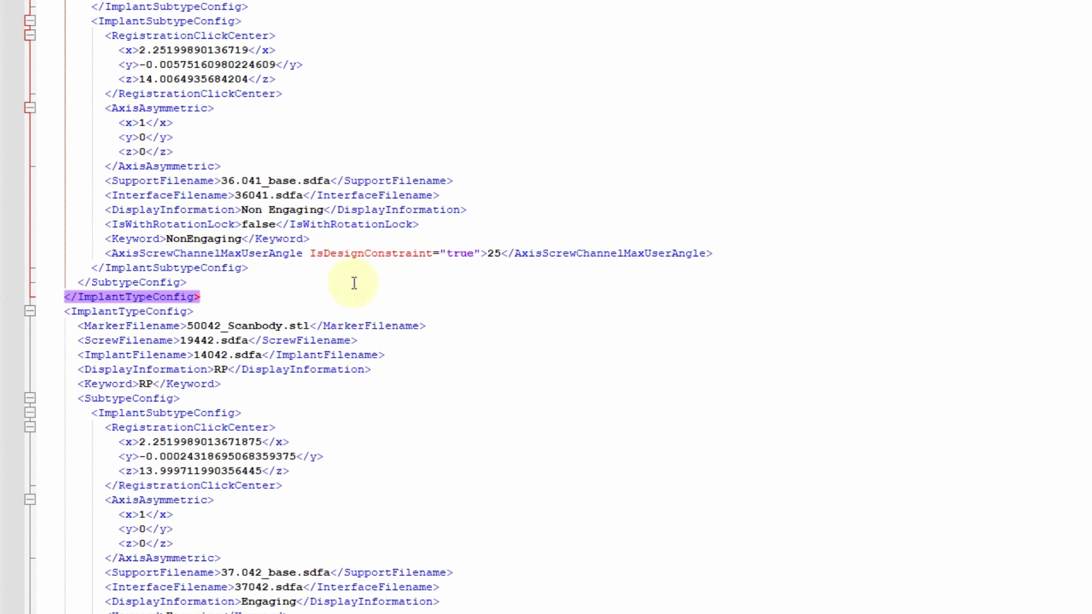
click(121, 313)
scroll(451, 378, down, 9)
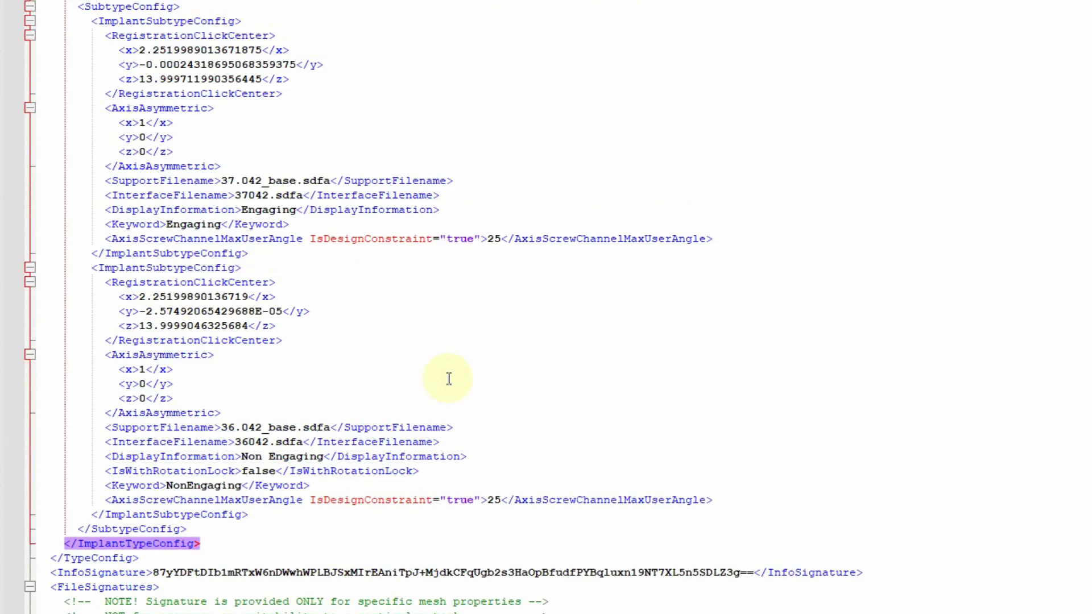
scroll(449, 378, up, 1)
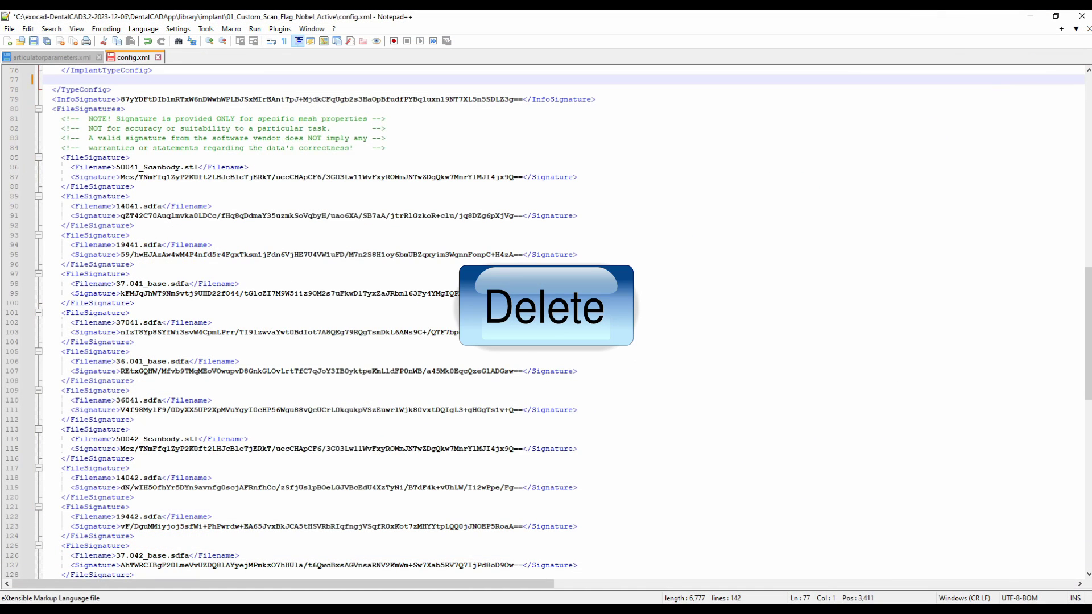
scroll(135, 499, down, 7)
click(134, 498)
drag(134, 498, 43, 322)
key(Delete)
key(Delete)
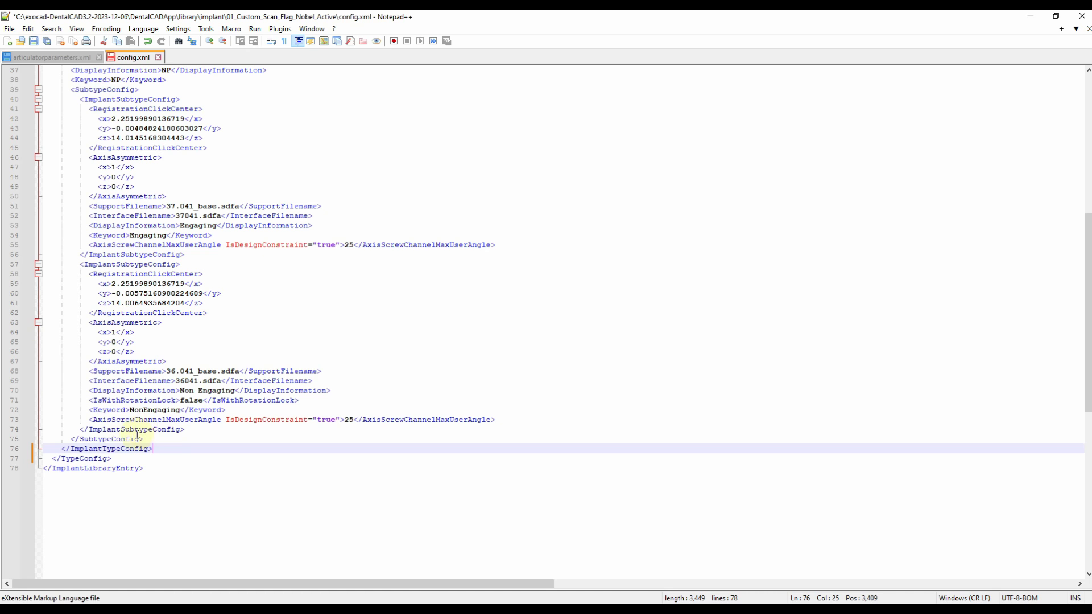
click(121, 438)
scroll(275, 350, up, 4)
scroll(275, 349, down, 1)
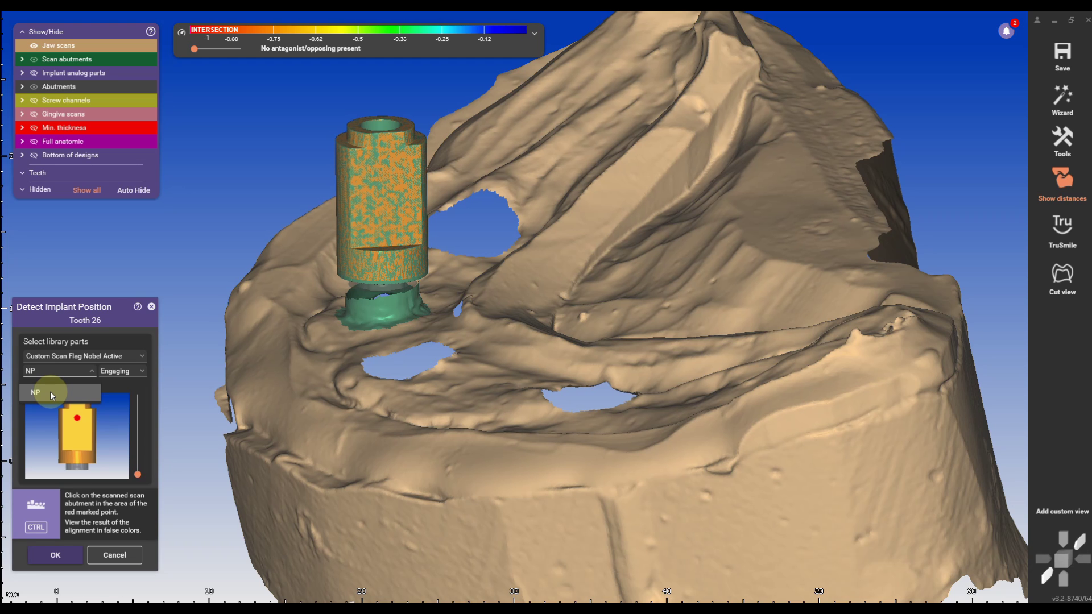
click(50, 391)
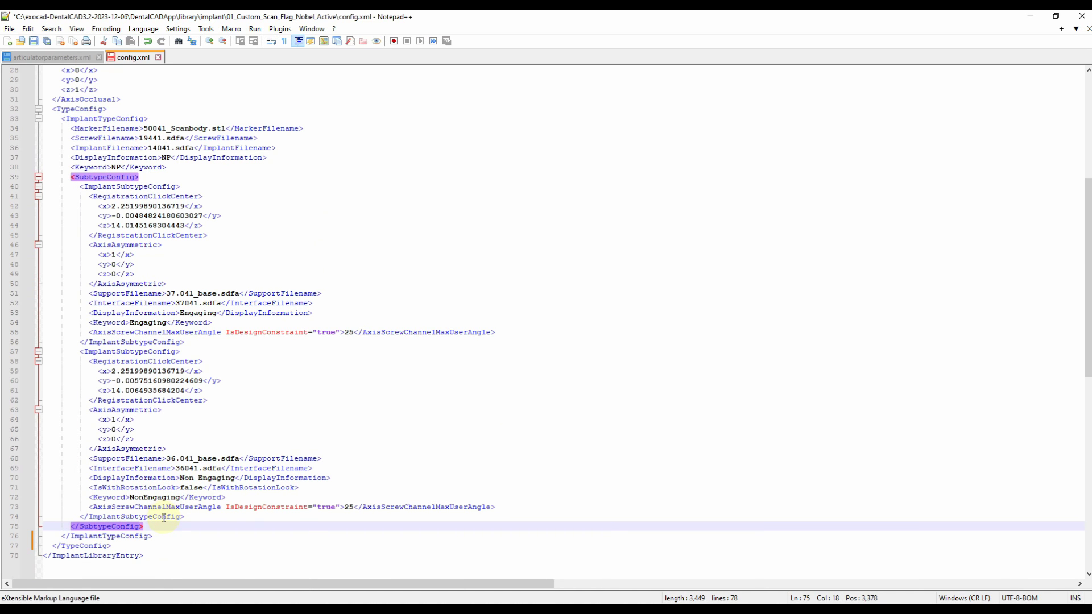
click(164, 518)
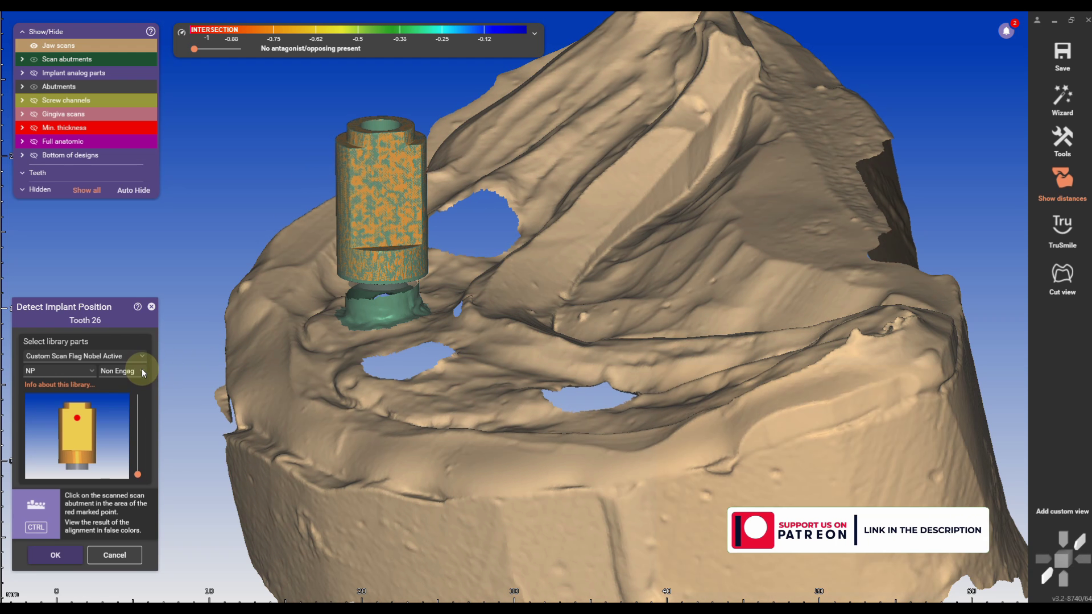
click(140, 373)
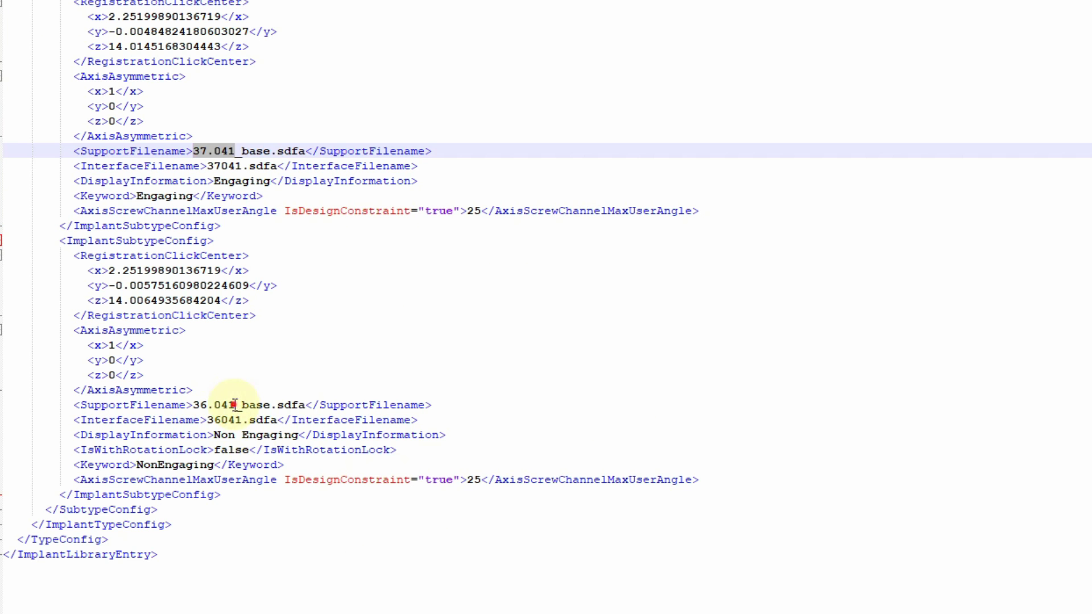
Look up the part number on the DESS store, then copy the Scan_Flag_Shell file name.
drag(235, 405, 199, 405)
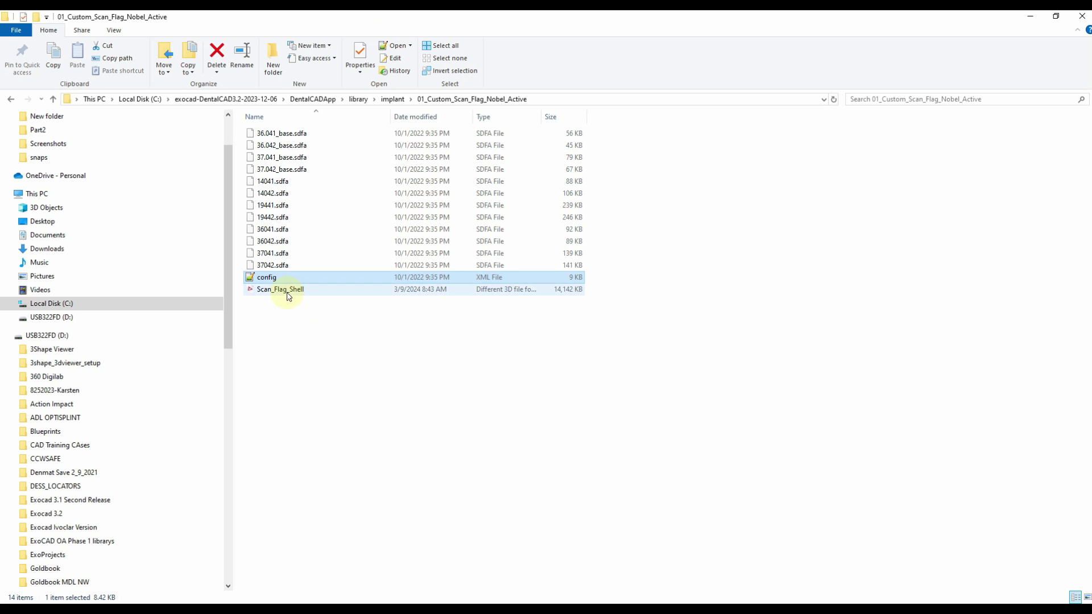
click(288, 289)
right_click(287, 290)
click(329, 519)
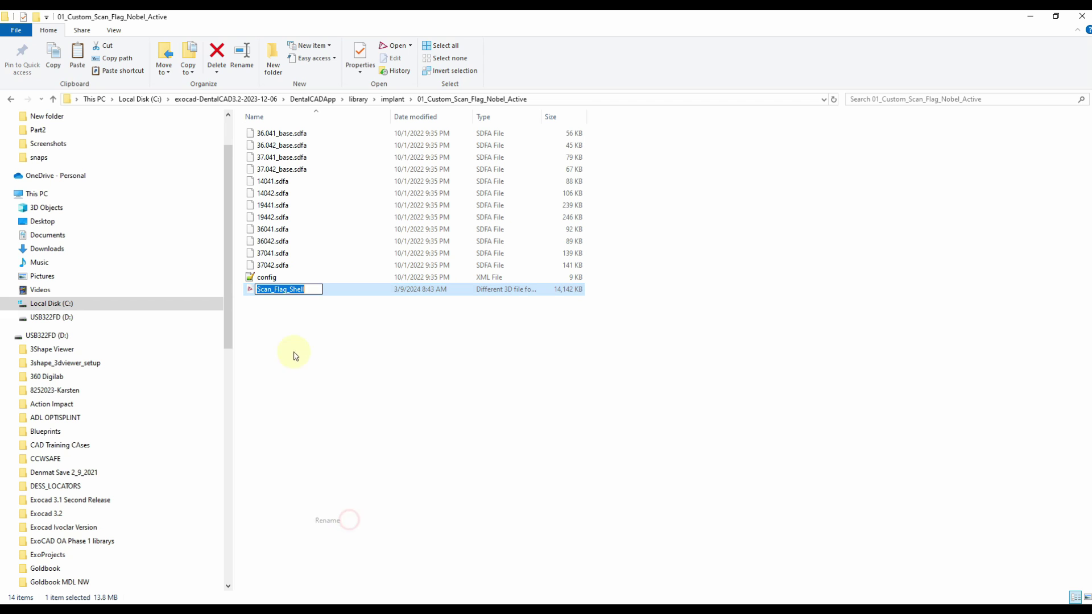
right_click(290, 288)
click(317, 328)
click(435, 359)
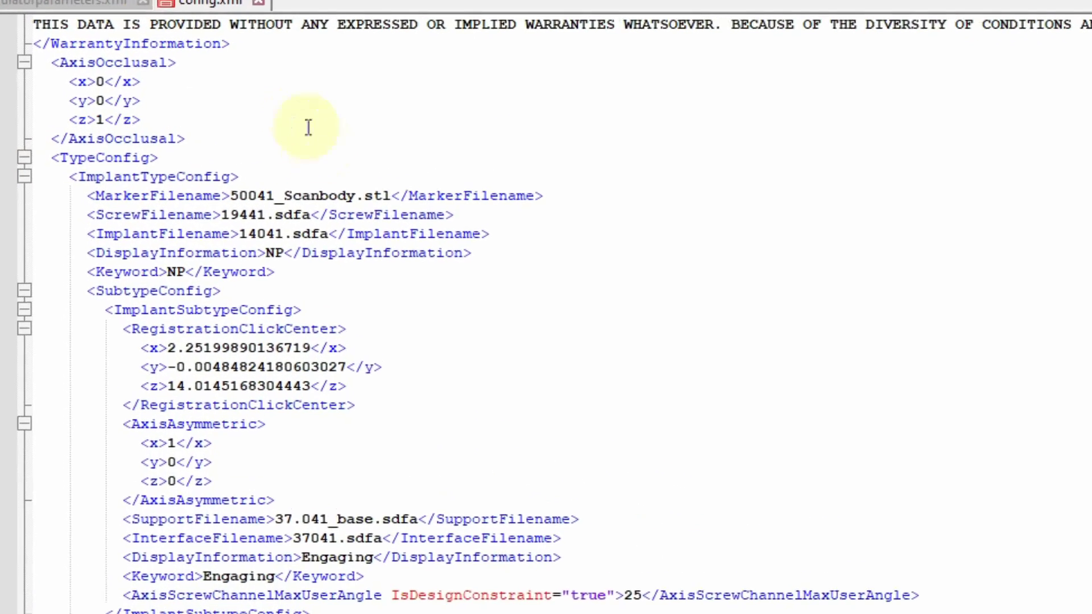
Replace the MarkerFilename 50041_Scanbody with Scan_Flag_Shell in config.xml.
drag(405, 208, 259, 208)
key(BackSpace)
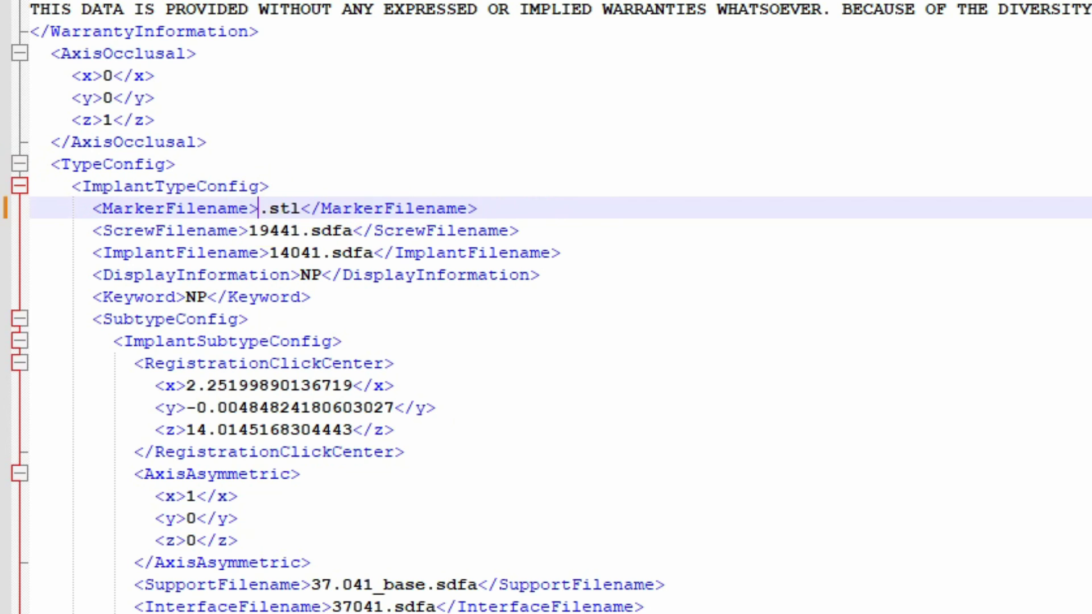
key(ctrl+v)
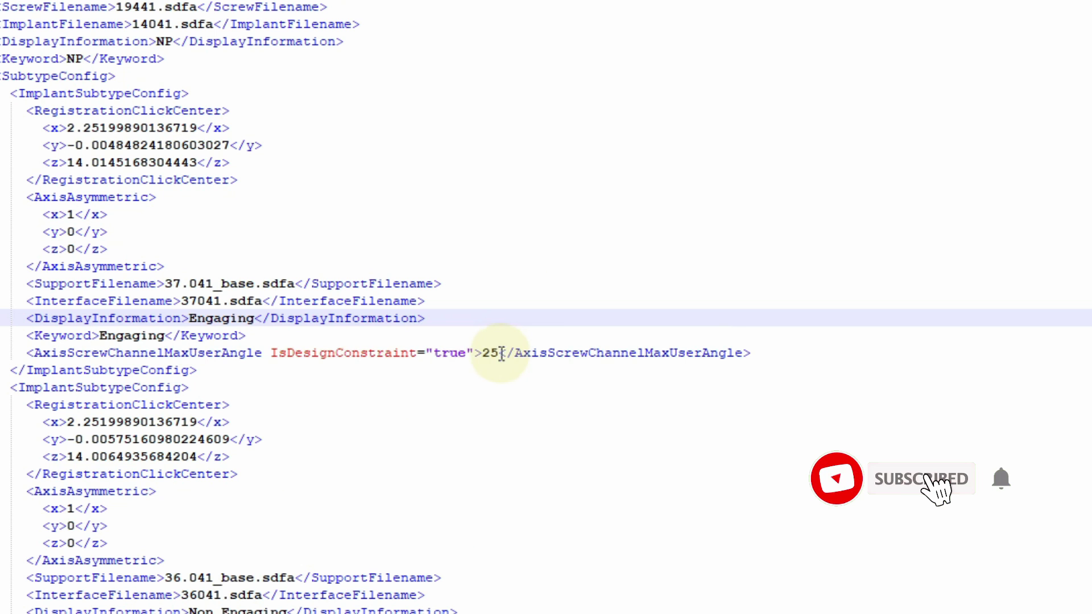
Change AxisScrewChannelMaxUserAngle from 25 to 20 in both subtypes and make angulated screw channels draggable.
click(499, 352)
key(BackSpace)
key(BackSpace)
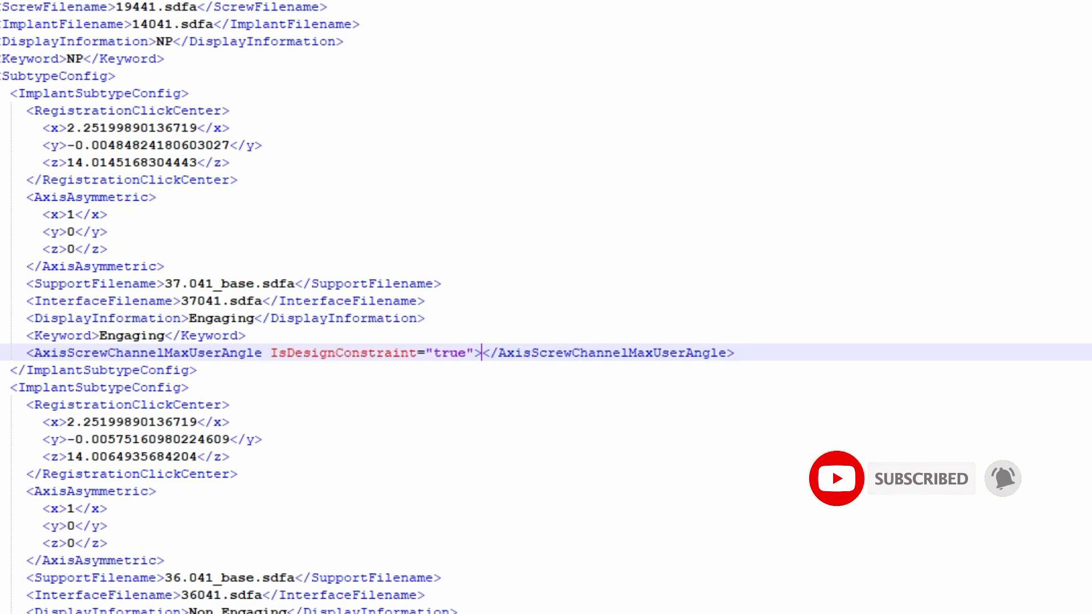
text(20)
scroll(481, 305, down, 3)
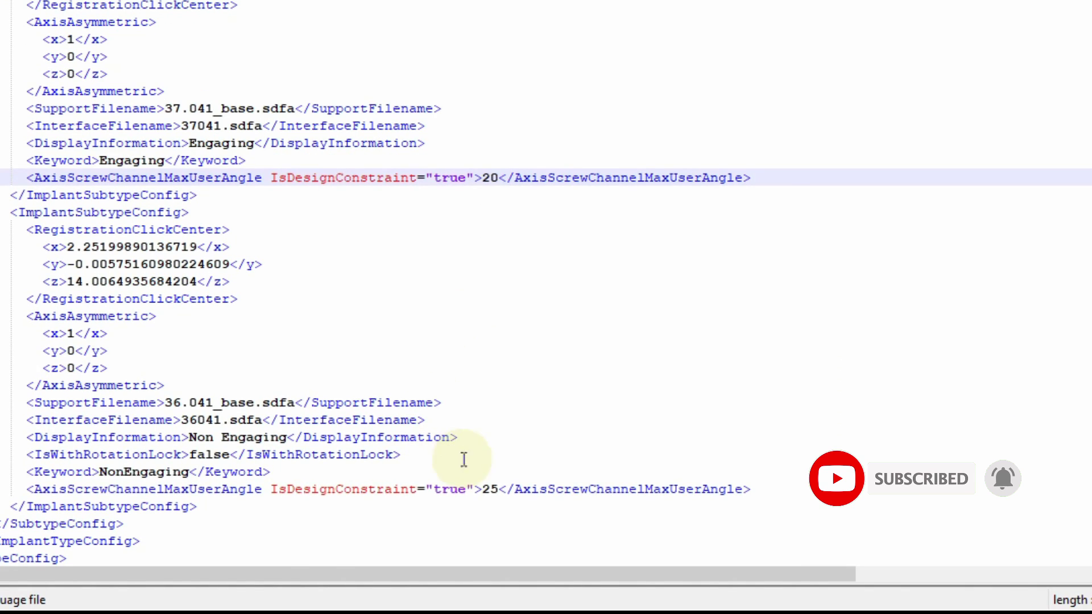
click(499, 489)
key(BackSpace)
key(BackSpace)
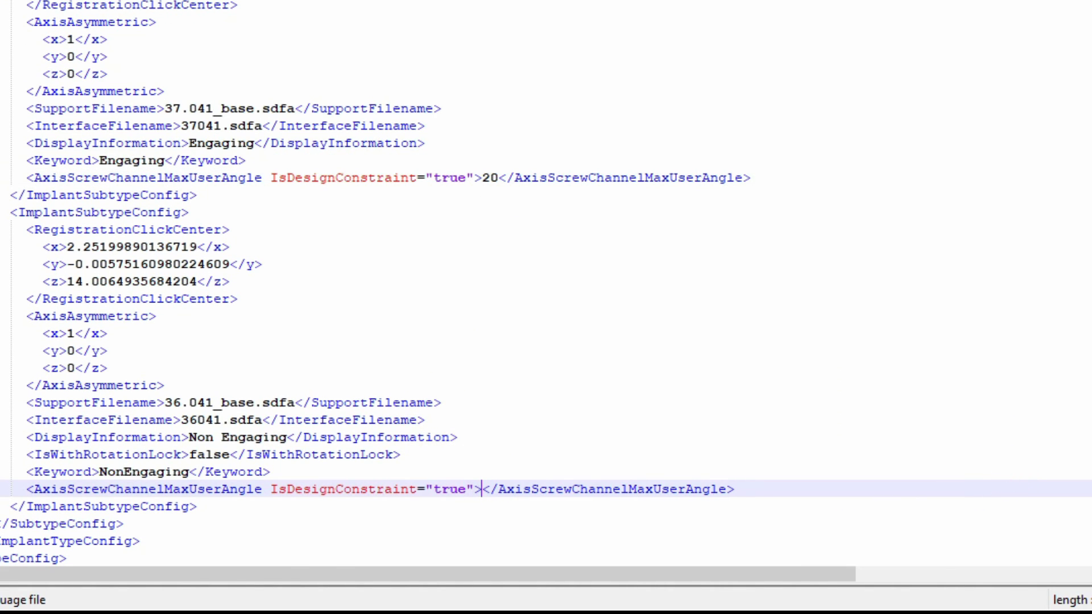
text(20)
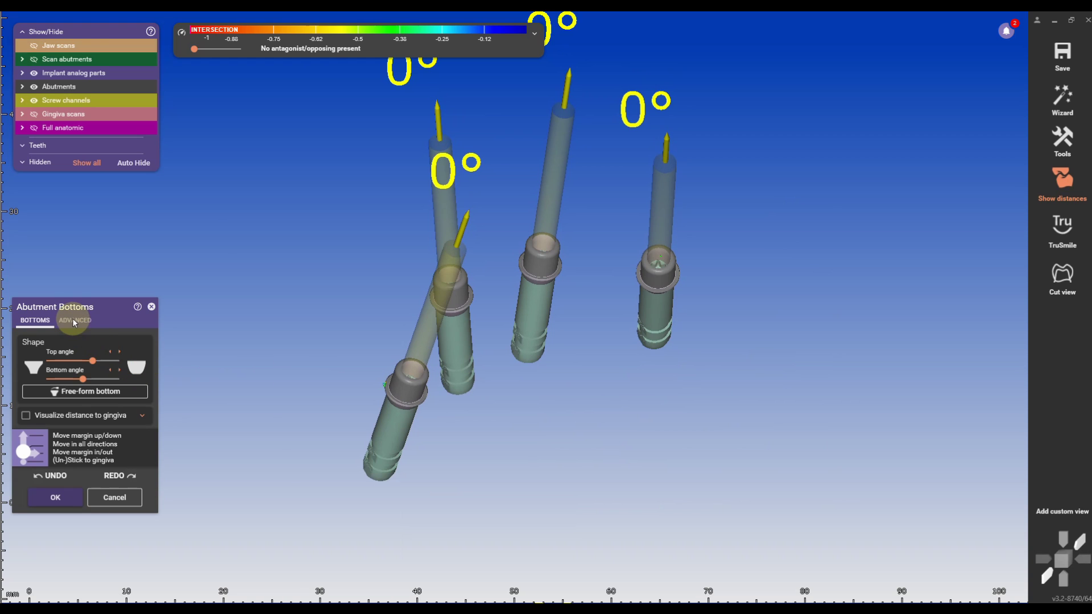
click(74, 321)
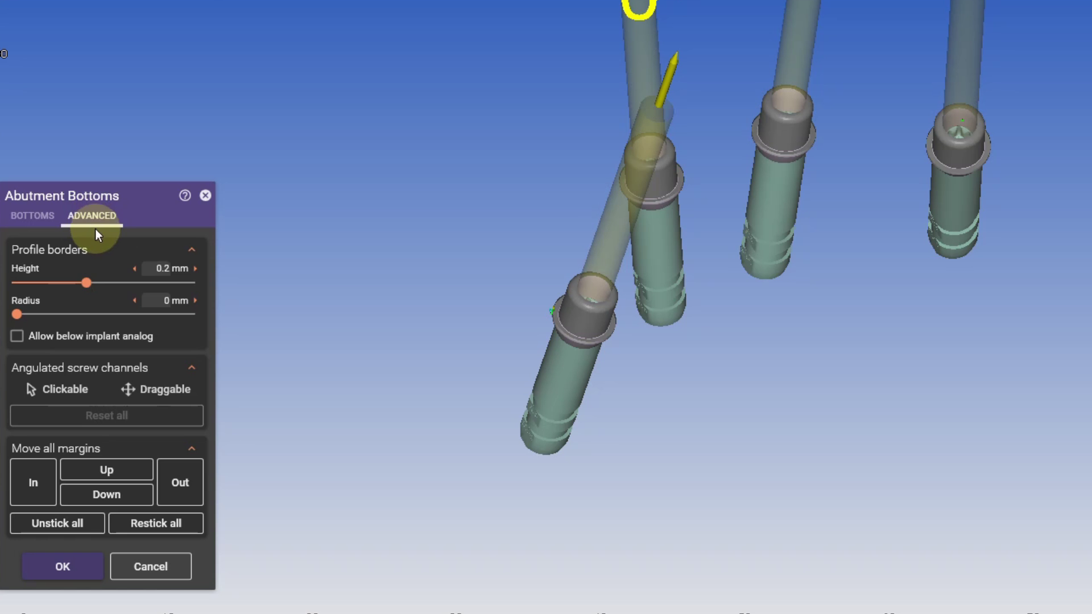
click(132, 437)
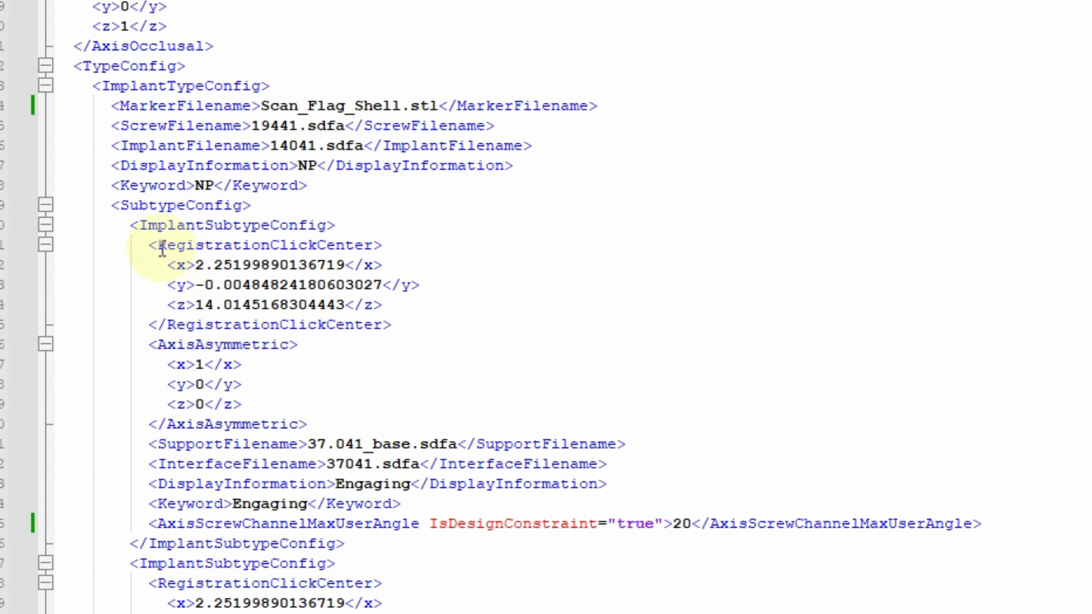
Check the RegistrationClickCenter block, then align the DESS scan flag on tooth 21's scanned abutment head.
drag(149, 246, 392, 325)
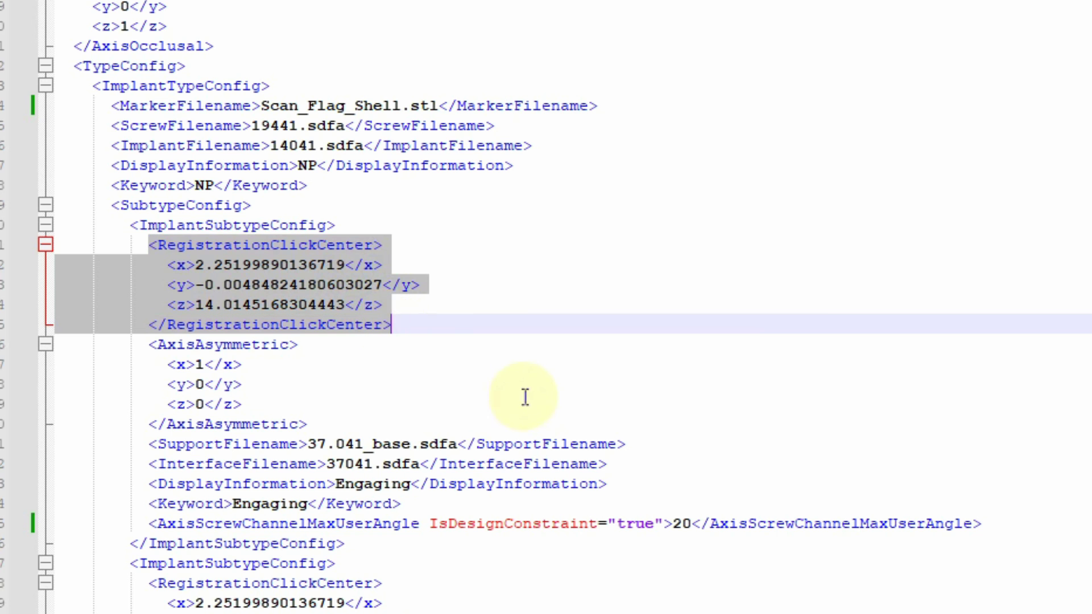
click(563, 366)
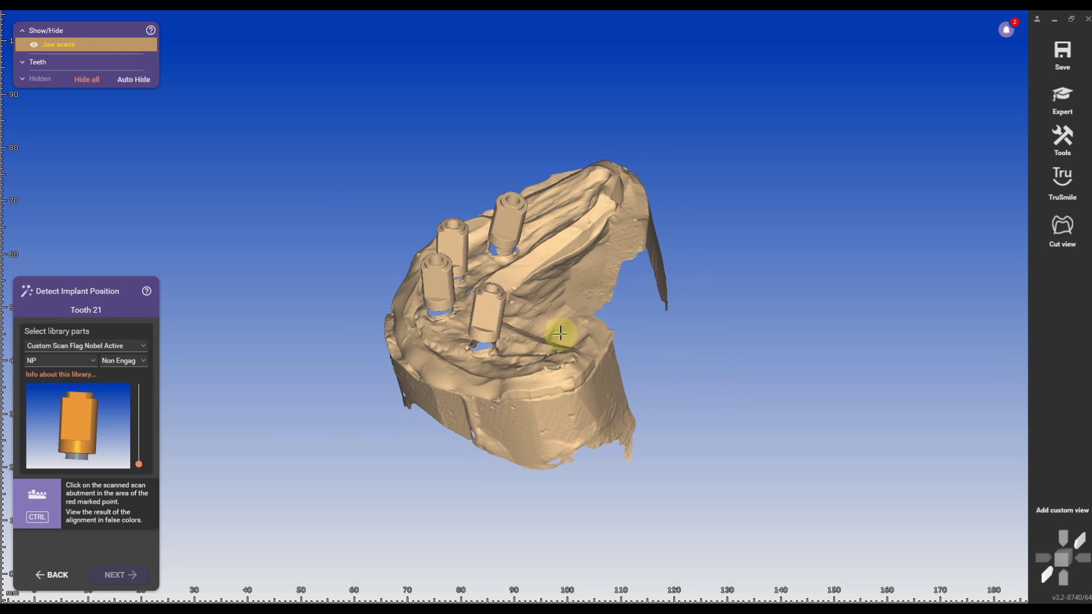
click(485, 306)
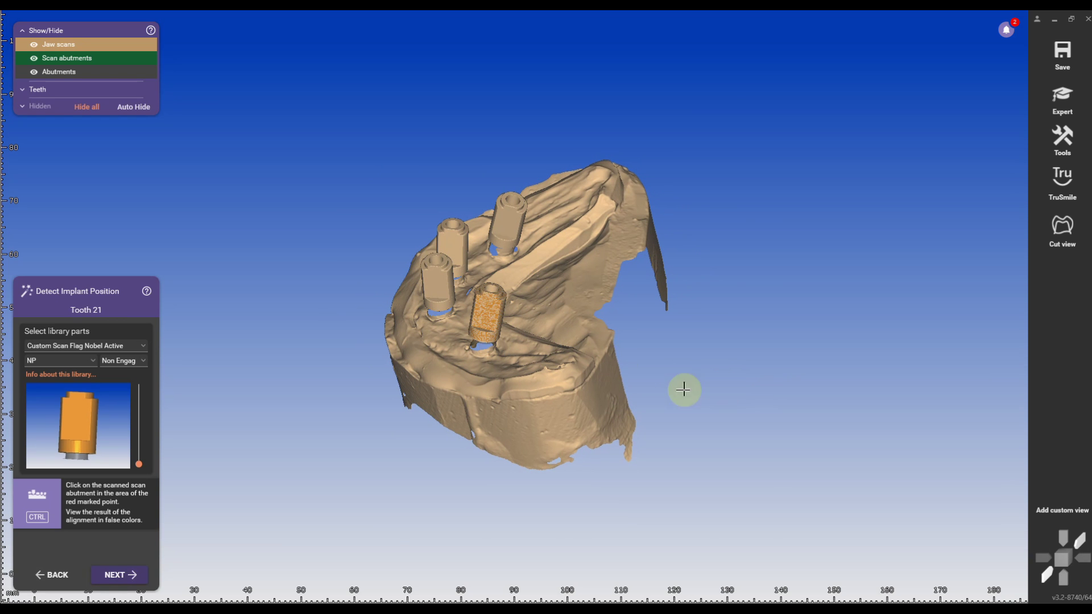
scroll(488, 331, up, 3)
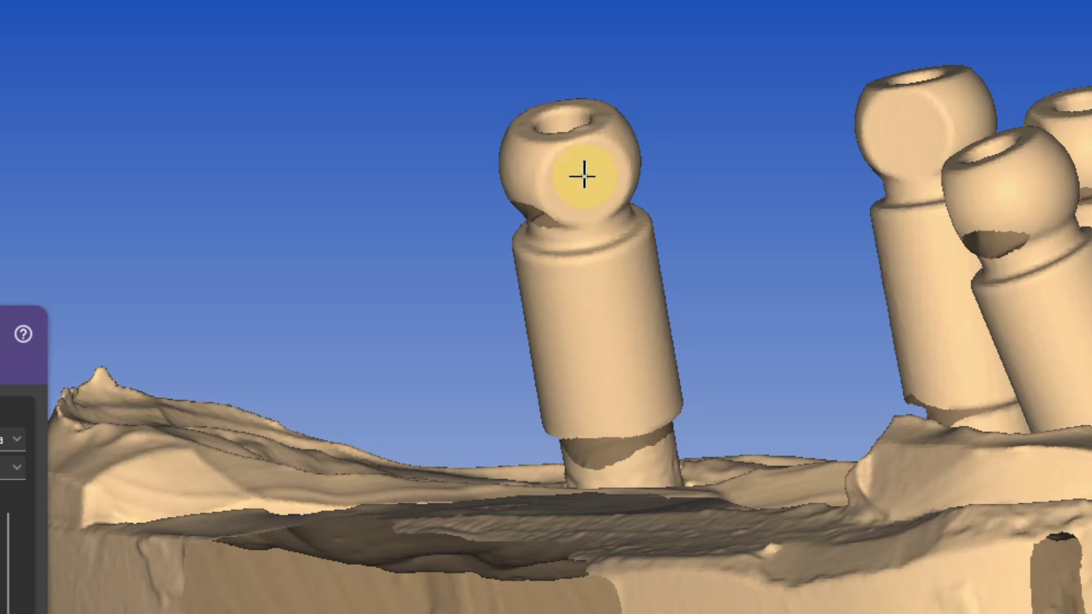
click(585, 177)
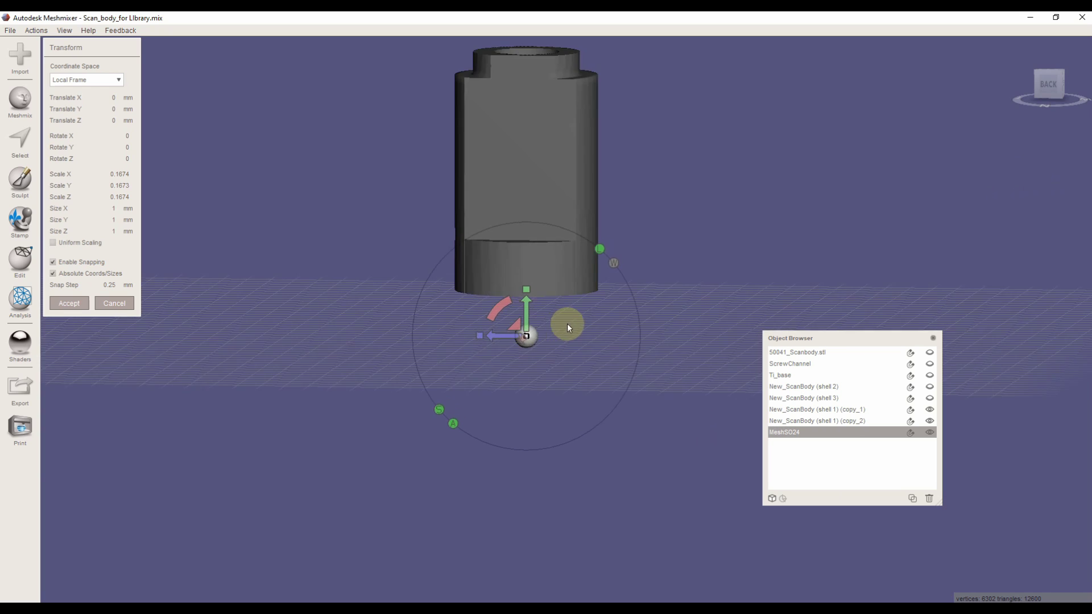
scroll(568, 326, up, 5)
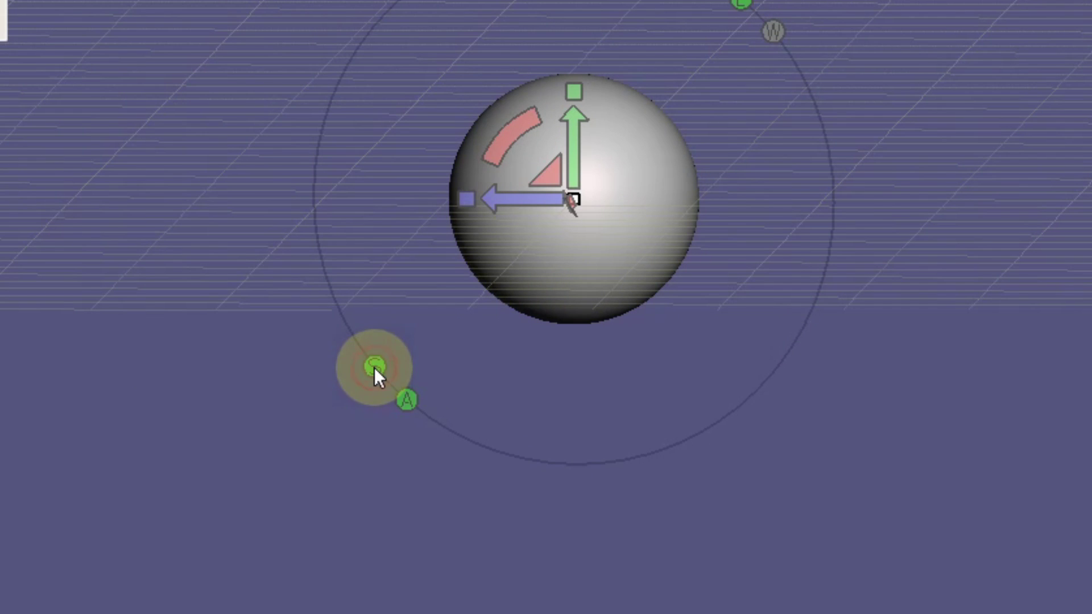
Slide the MeshSG24 sphere along X in plane-move mode from the scan flag's right side.
click(547, 173)
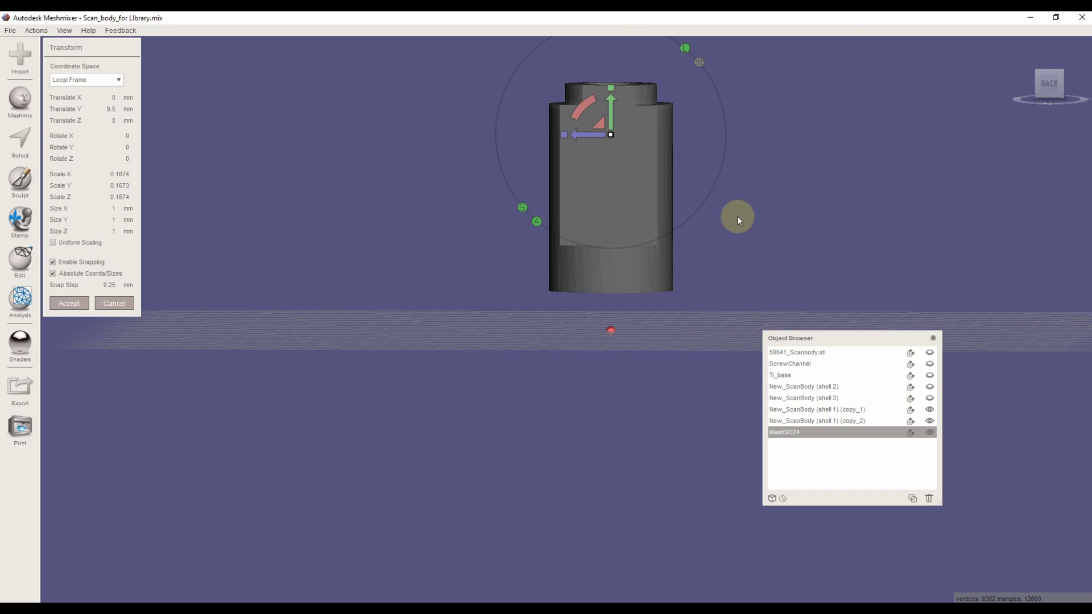
right_drag(737, 216, 921, 180)
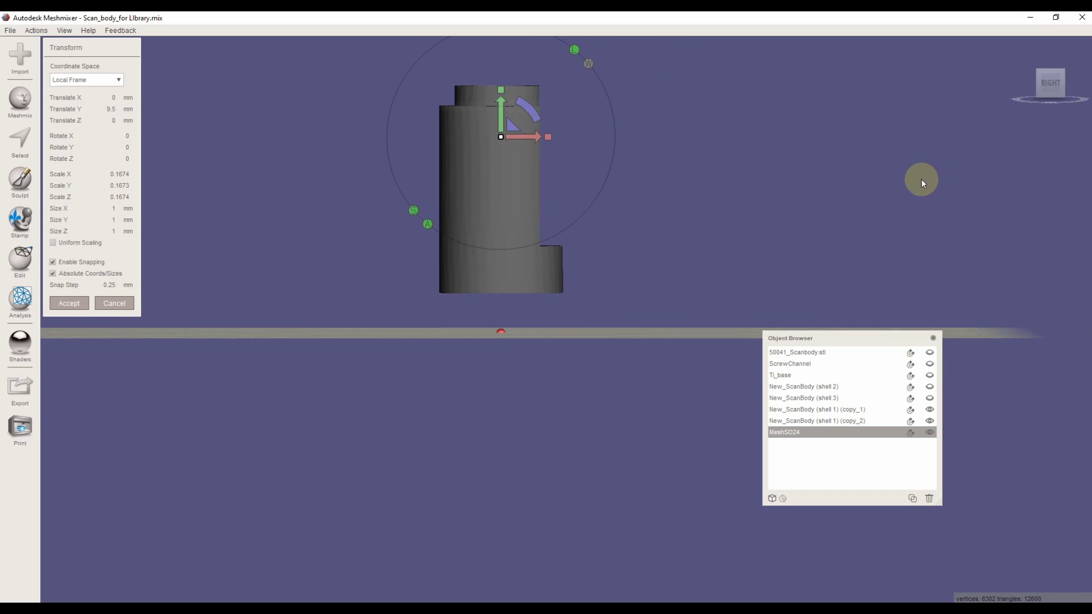
drag(514, 125, 521, 125)
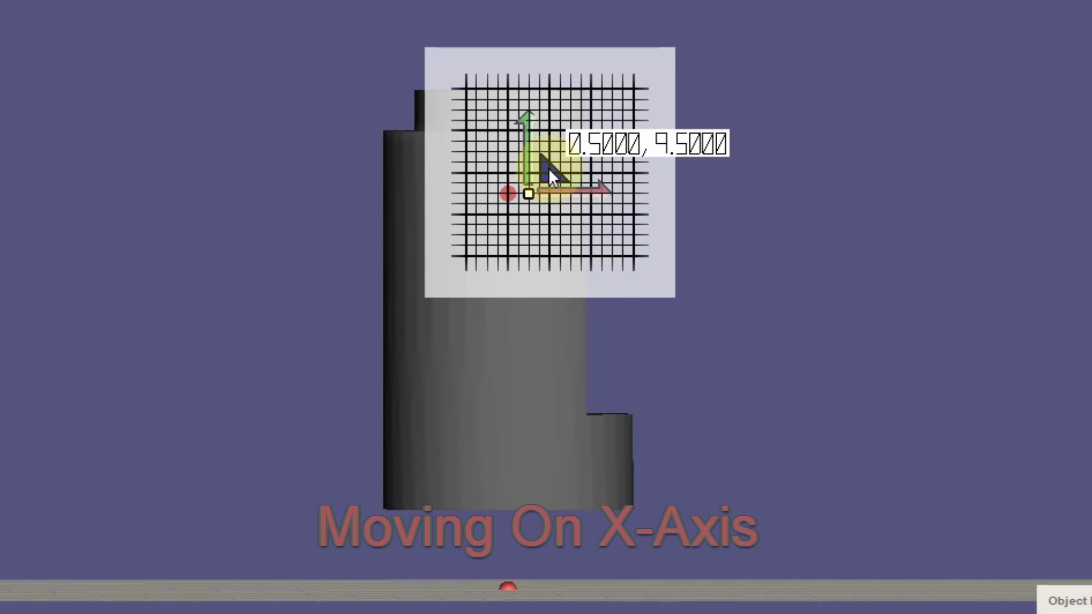
drag(549, 170, 598, 170)
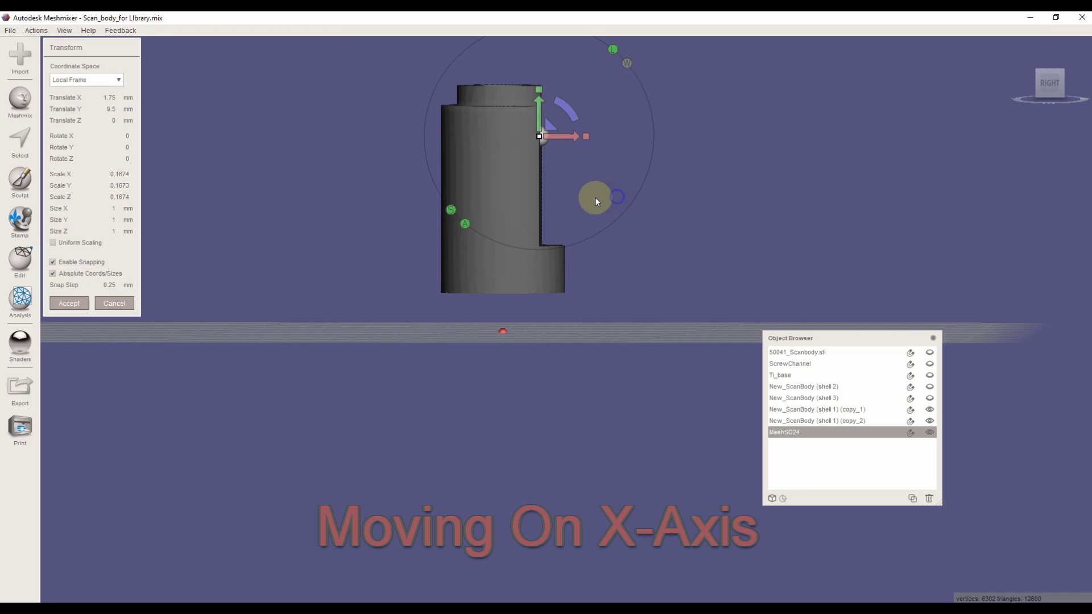
Clear the old y and z click-center values and copy the x, y, z lines into the second block.
right_drag(595, 196, 428, 206)
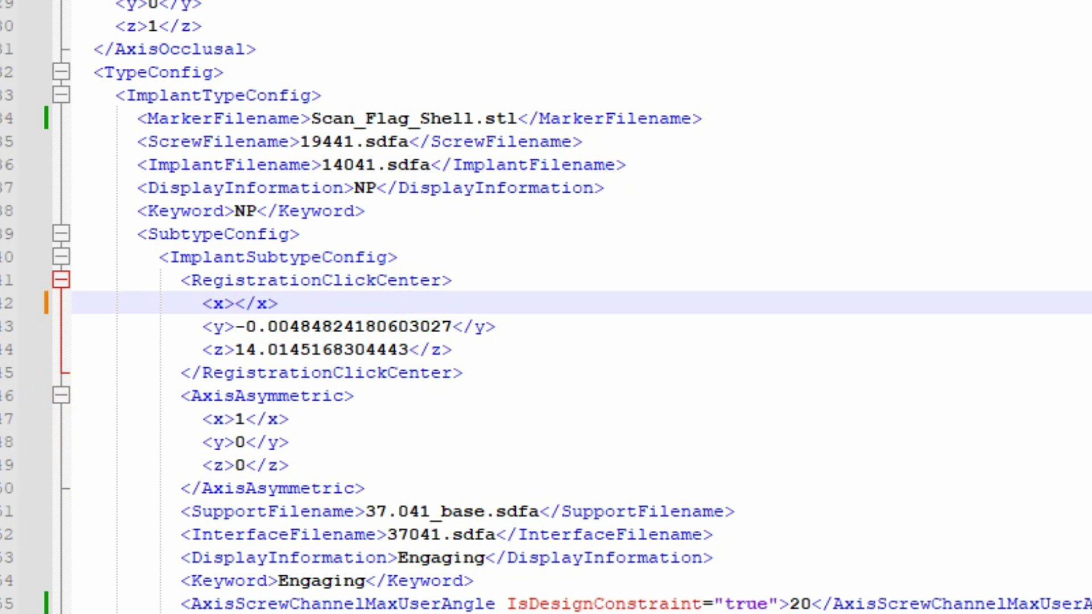
text(1)
drag(234, 327, 452, 326)
key(Delete)
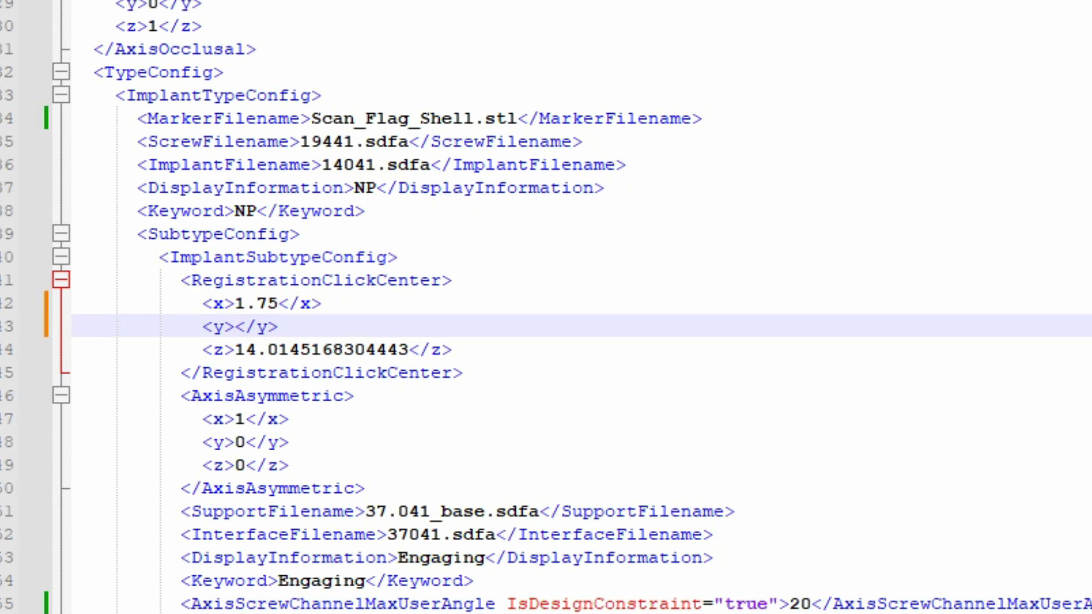
drag(235, 349, 408, 349)
key(Delete)
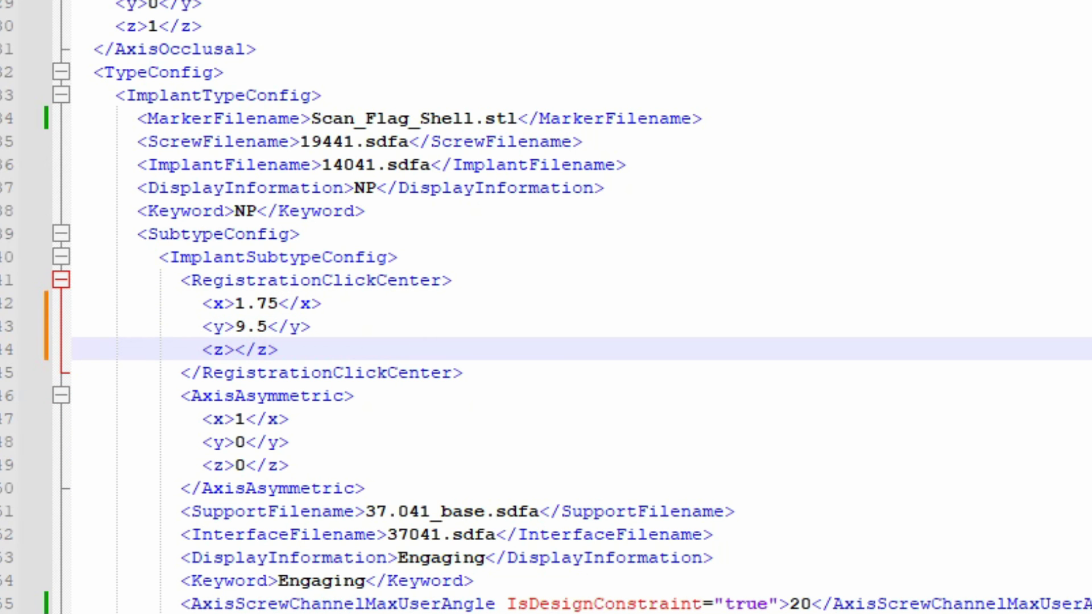
drag(197, 303, 319, 348)
key(ctrl+c)
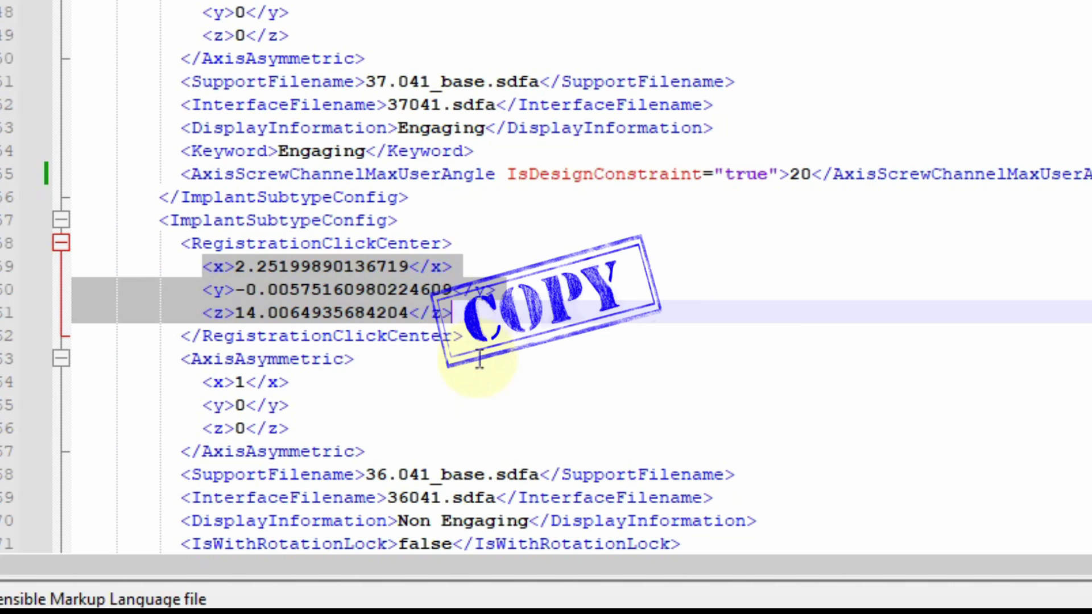
key(ctrl+v)
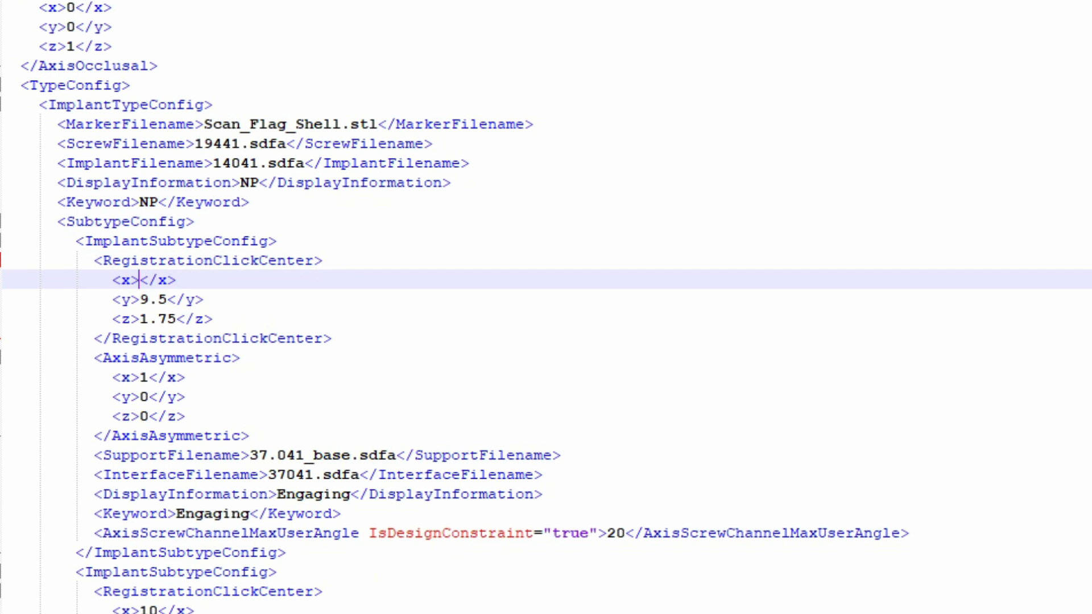
Correct the second block's y and z values so both click centers read 0, 0, 9.5.
key(Down)
key(BackSpace)
key(Delete)
key(Delete)
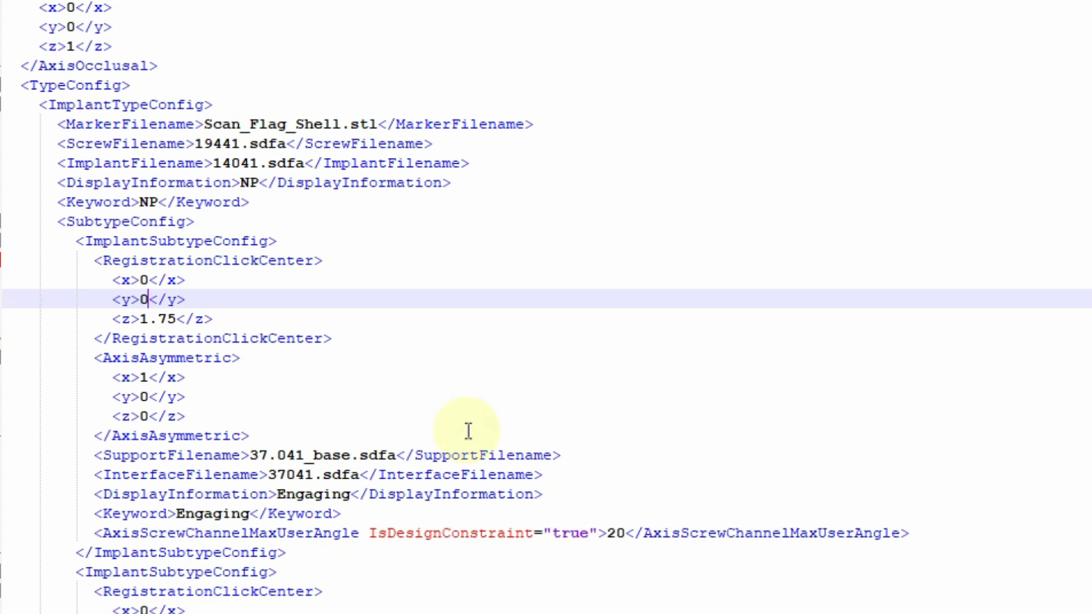
key(Down)
key(BackSpace)
key(Delete)
key(Delete)
key(Delete)
scroll(199, 354, down, 4)
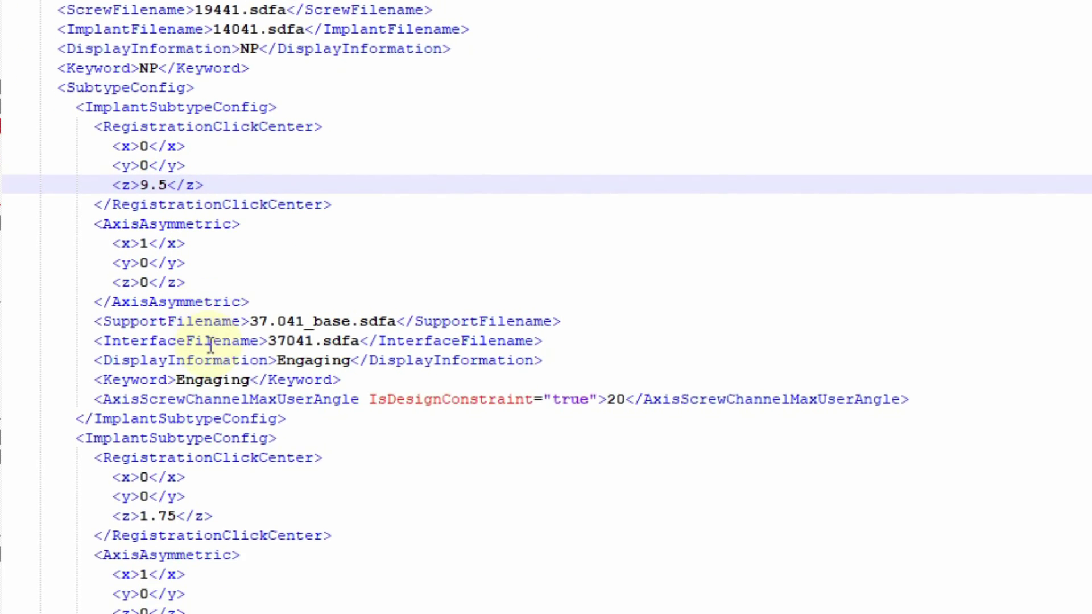
click(174, 396)
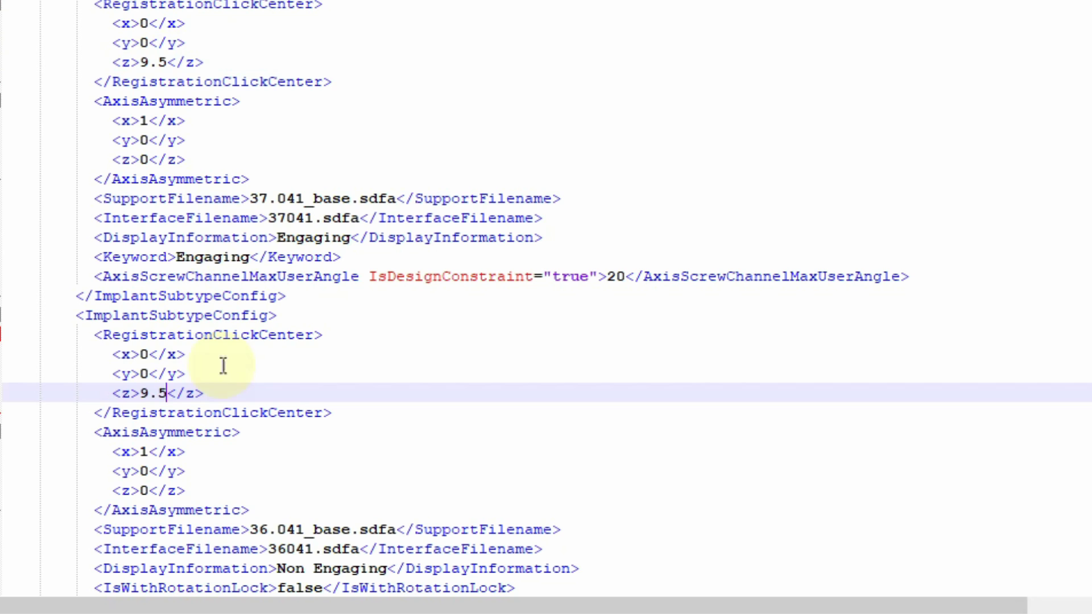
click(391, 108)
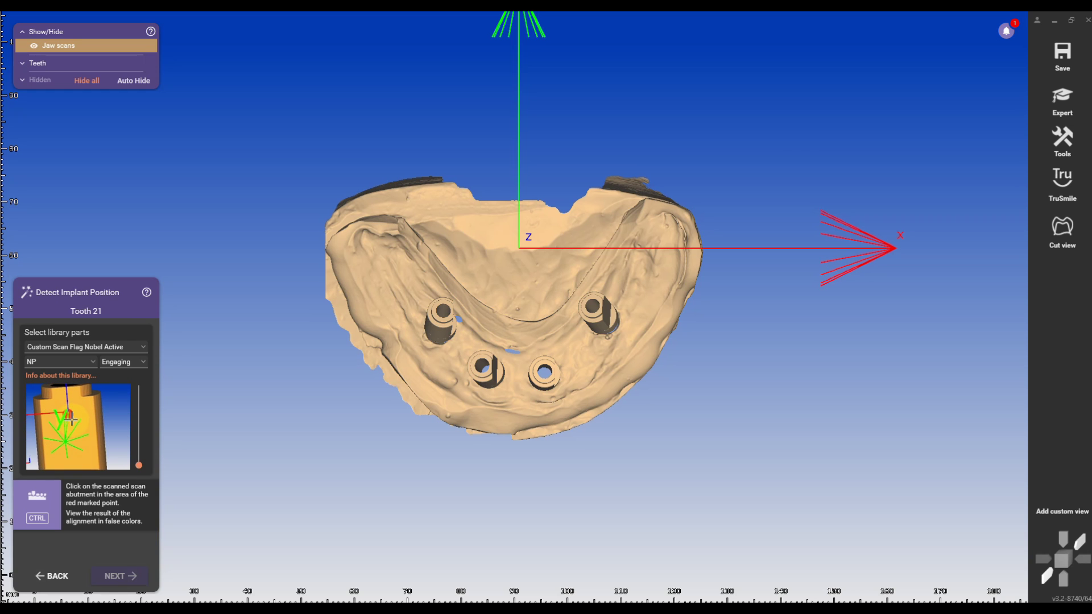
Align the updated Custom Scan Flag Nobel Active part on tooth 21's scan abutment.
click(577, 368)
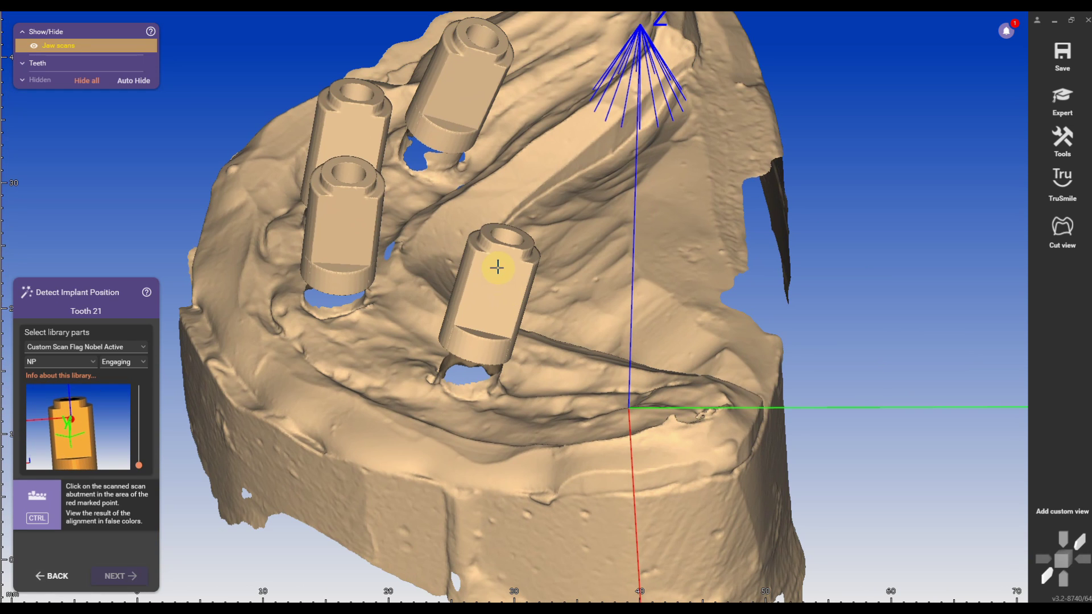
click(498, 269)
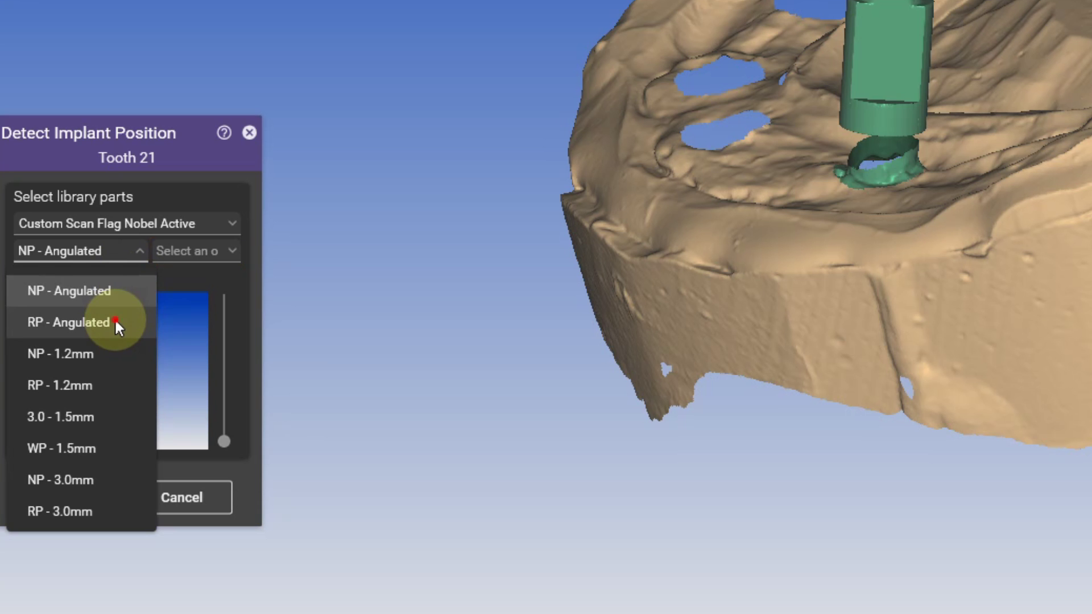
Switch tooth 21's scan flag to RP - Angulated with the Engaging connection type.
click(116, 323)
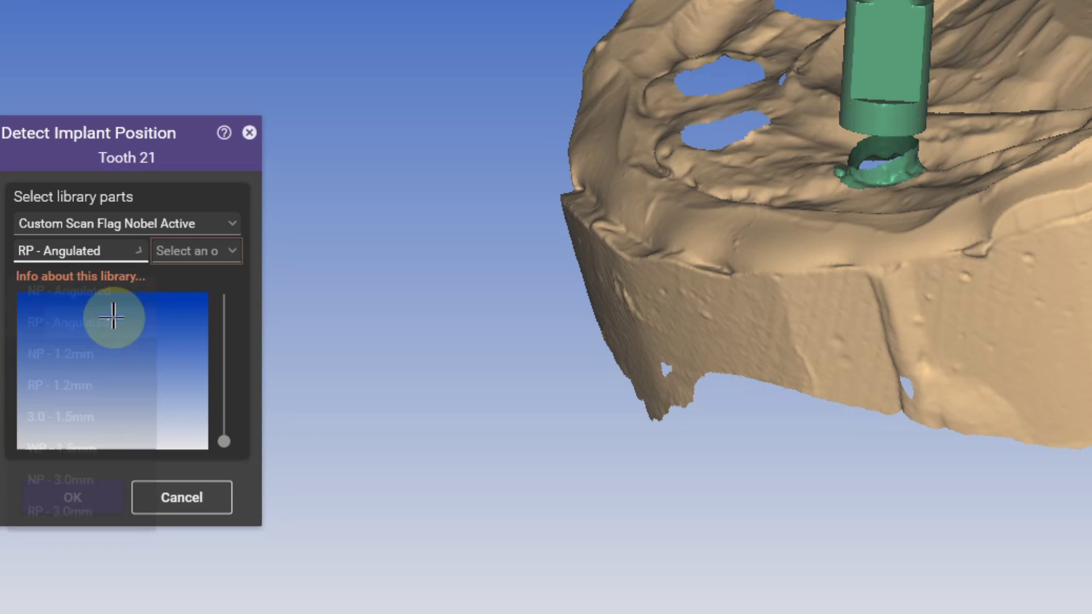
click(227, 252)
click(172, 295)
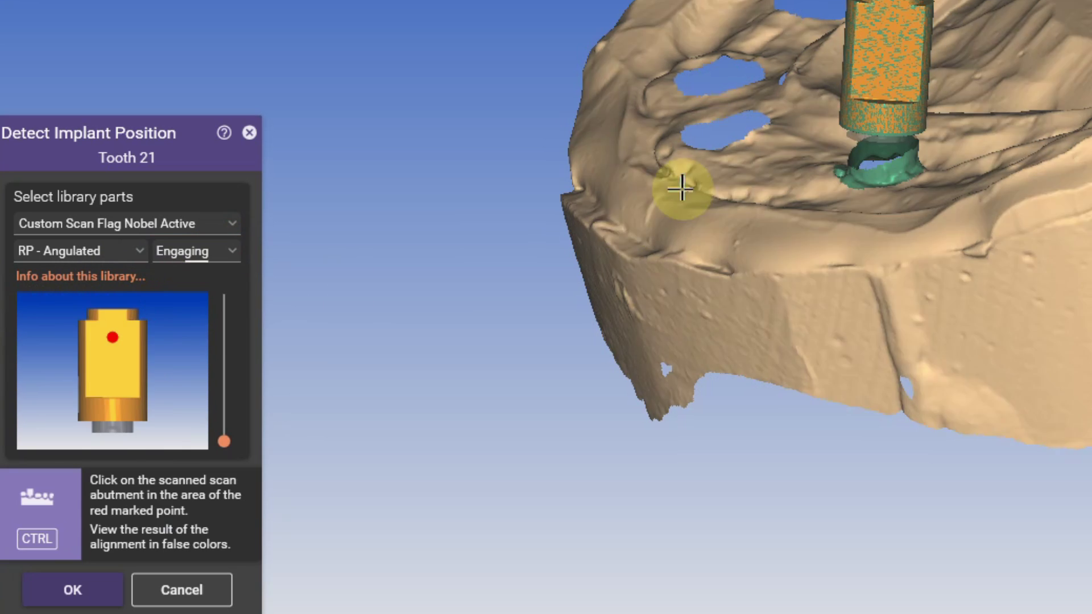